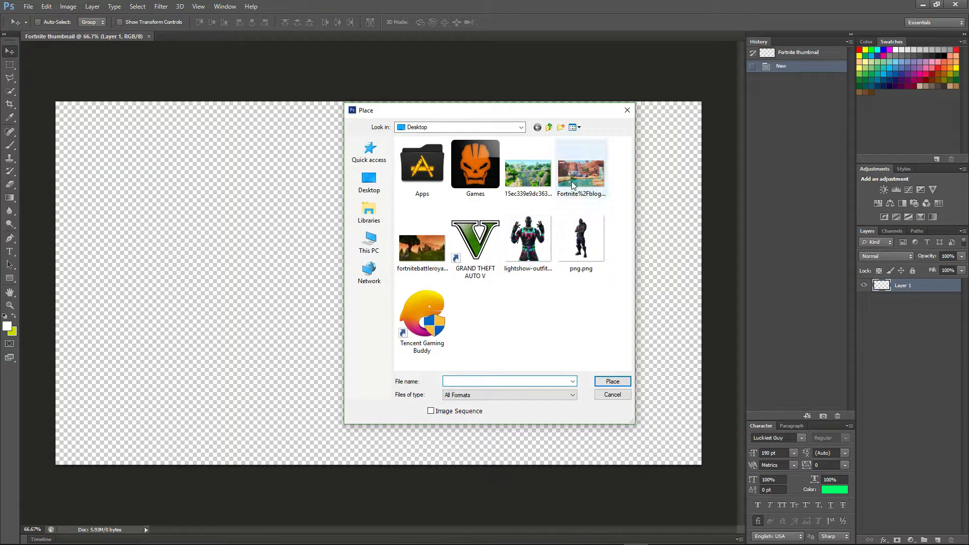
Place fortnitebattleroyaleinstallationguide.png as the background image covering the whole canvas.
left_click(417, 264)
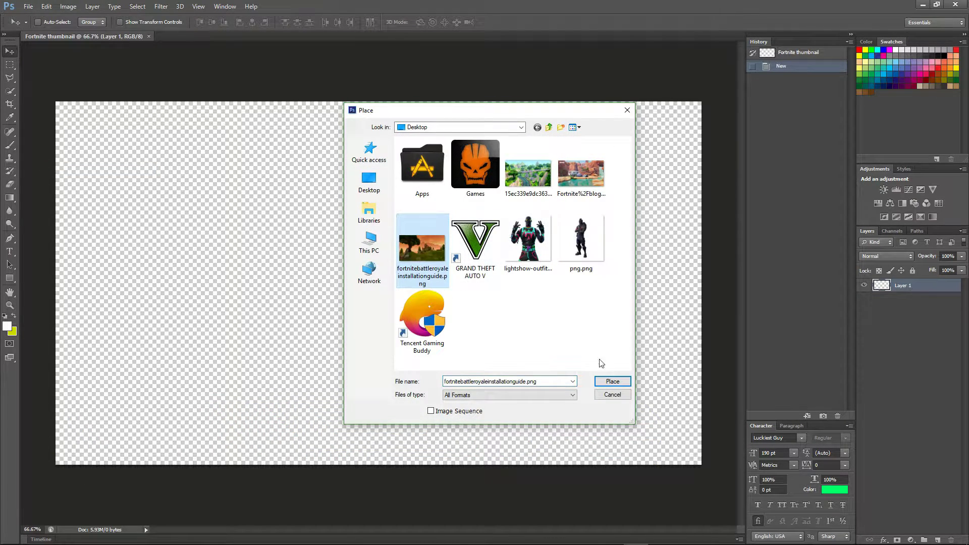
left_click(605, 382)
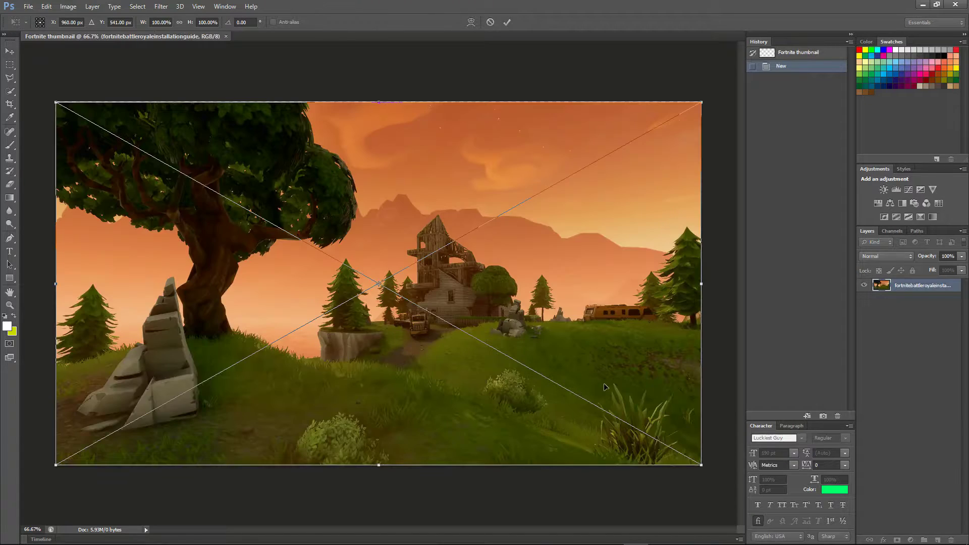
left_click(505, 22)
left_click_drag(549, 208, 548, 208)
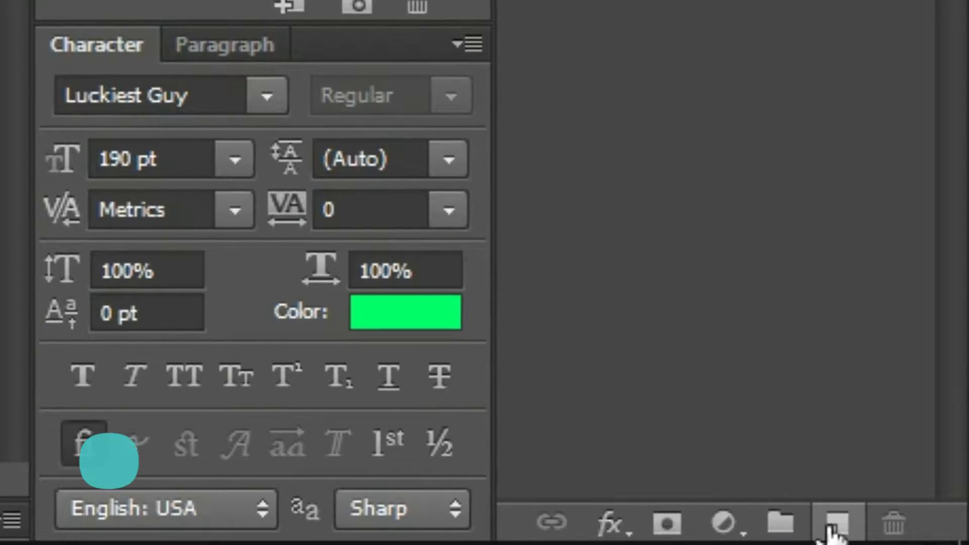
Add a new layer above the background and fill it with a radial Foreground to Background gradient from white to yellow-green.
left_click(835, 525)
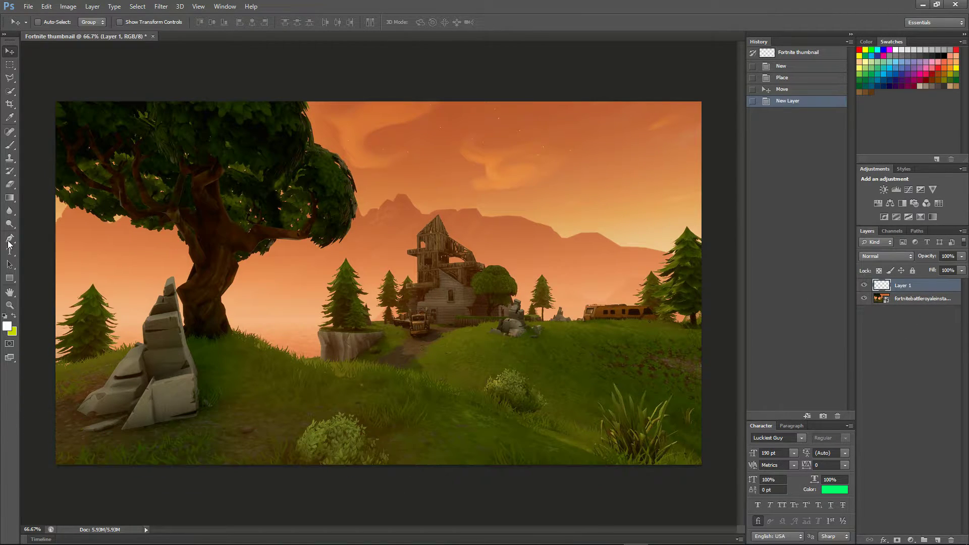
left_click(10, 199)
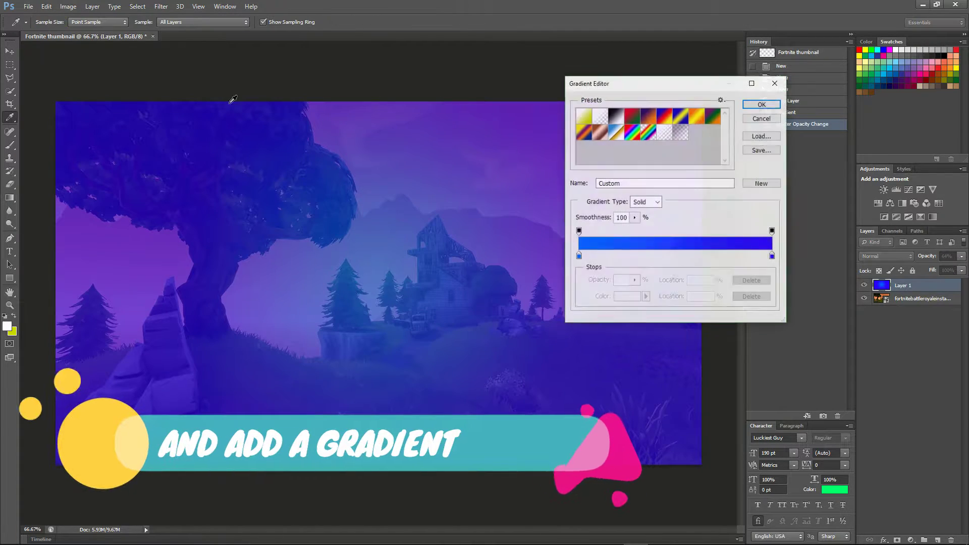
left_click(585, 118)
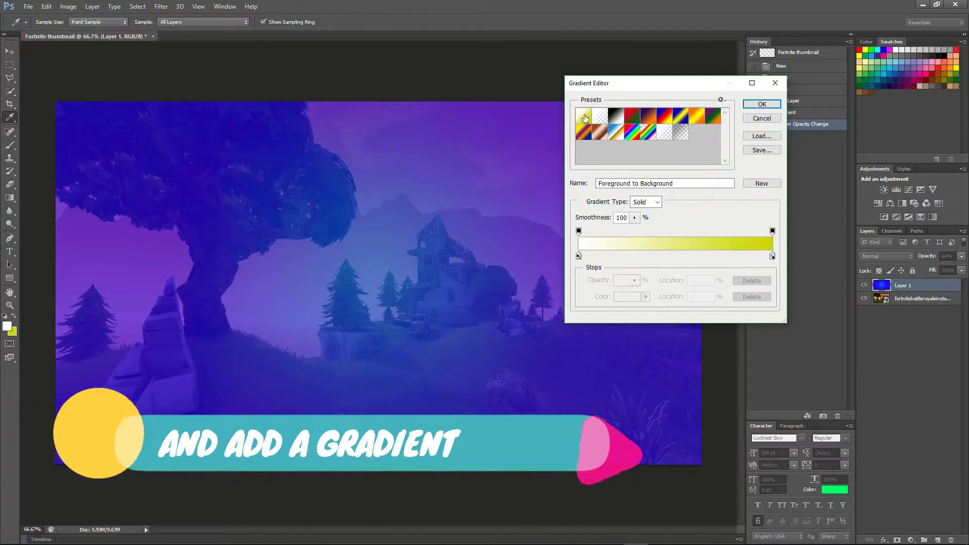
left_click(761, 104)
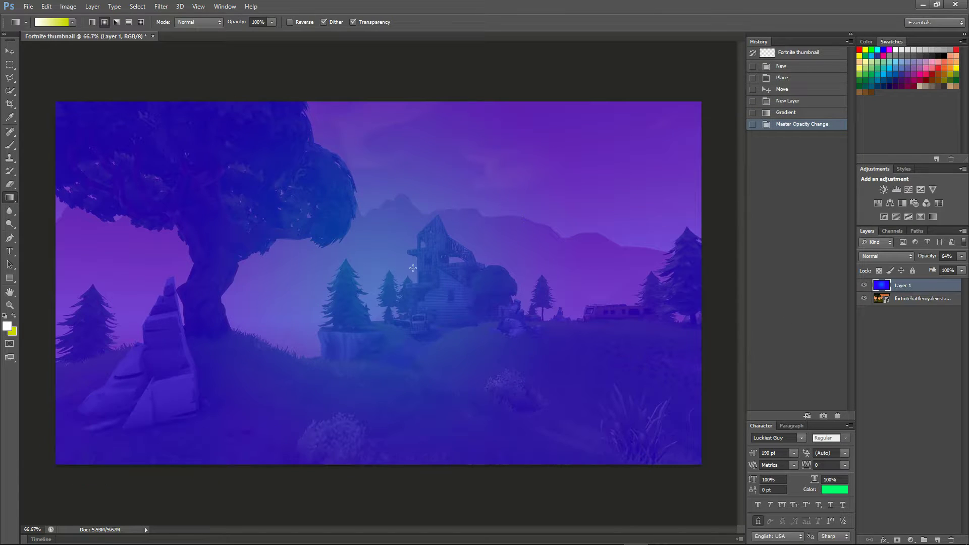
left_click_drag(141, 428, 50, 458)
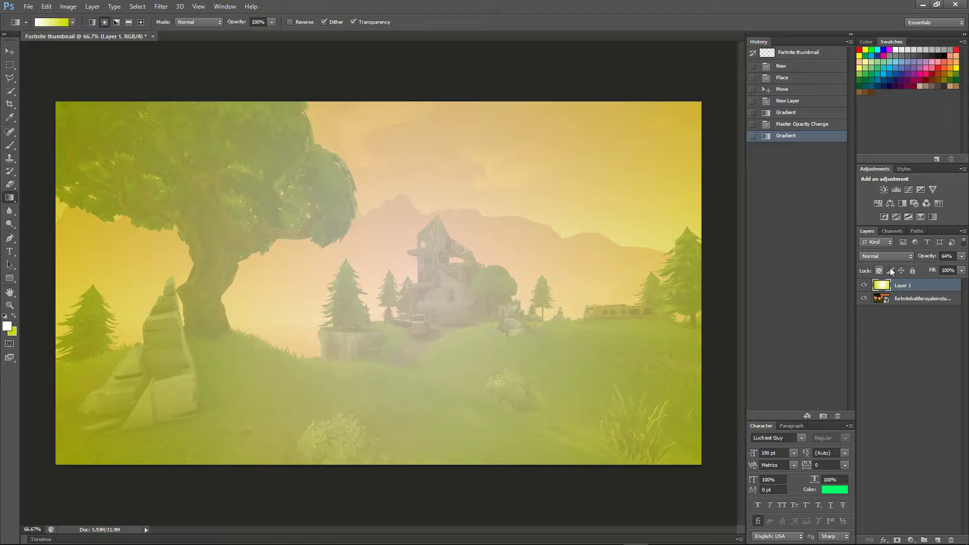
Set the gradient layer's opacity to about 78%.
left_click_drag(935, 257, 941, 257)
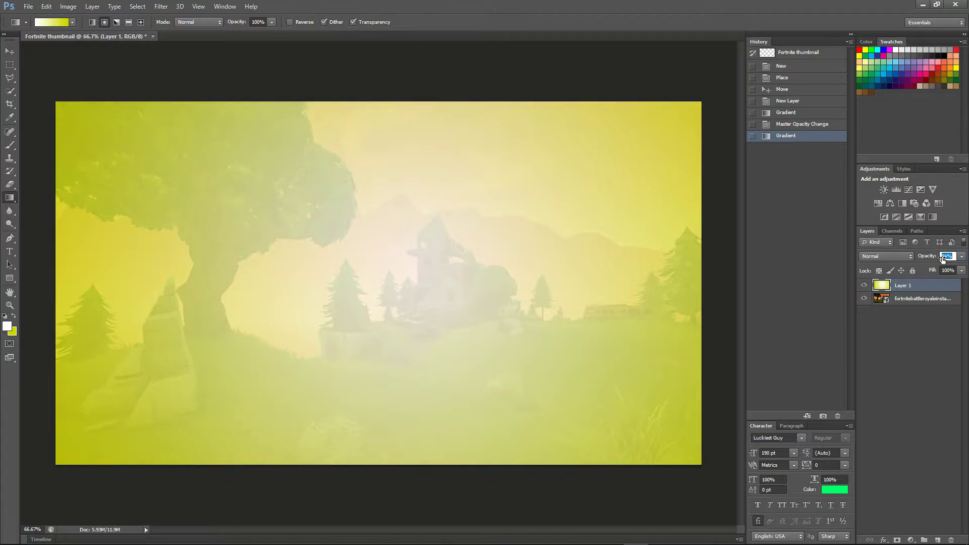
type("85")
key("Return")
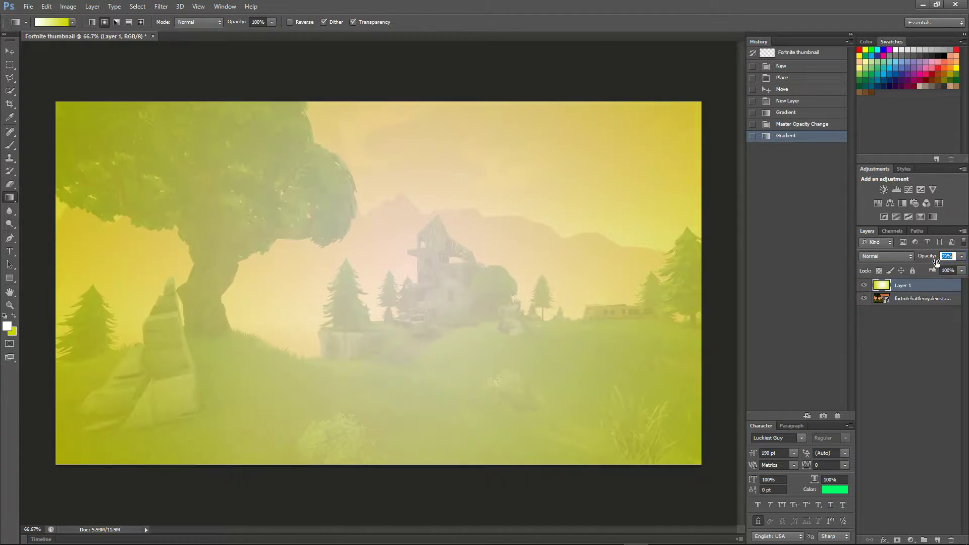
left_click_drag(942, 263, 938, 264)
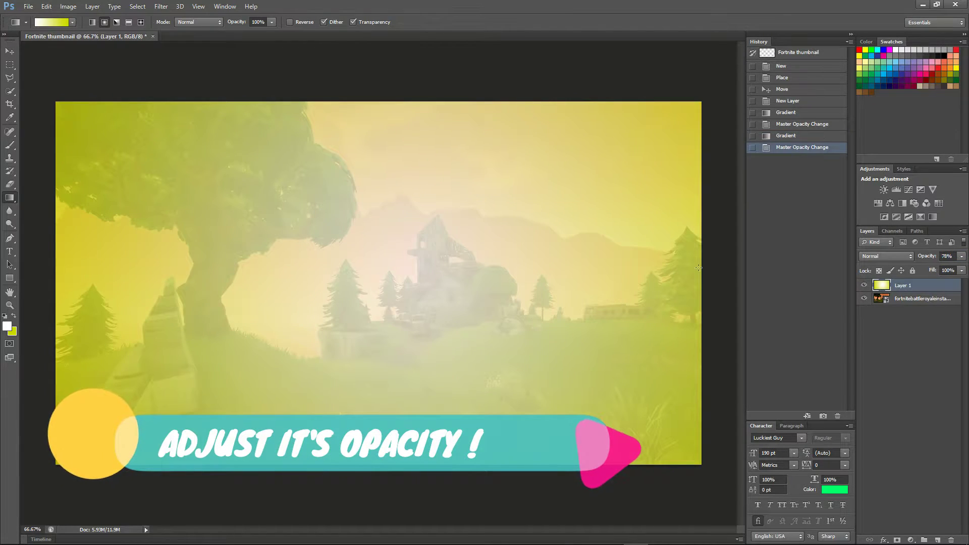
Place the character image png.png from the Desktop into the composition.
left_click(6, 51)
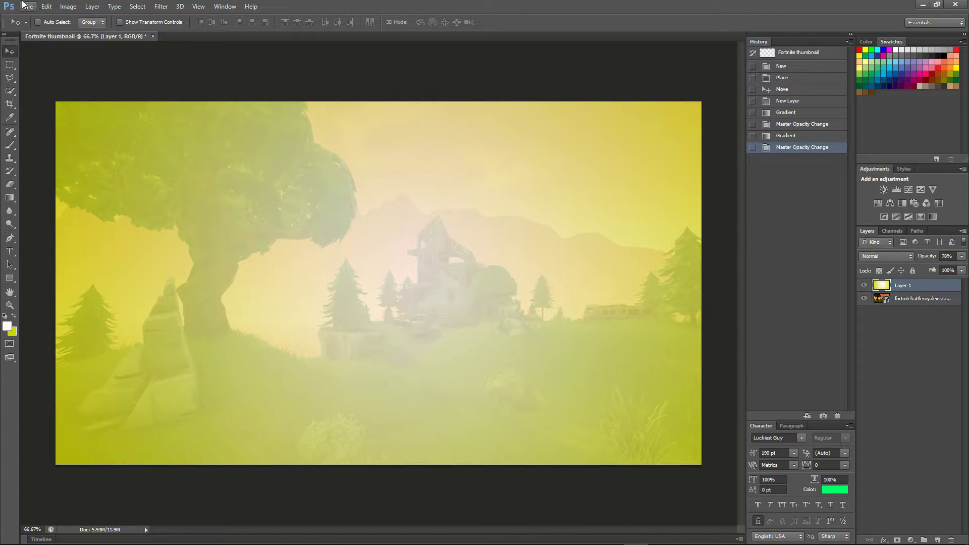
left_click(26, 6)
left_click(65, 168)
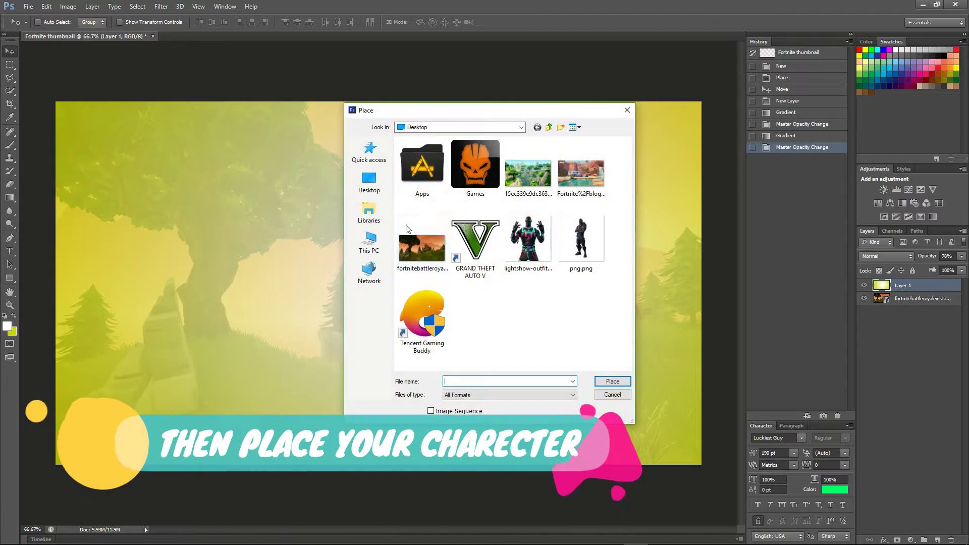
left_click(576, 255)
left_click(613, 379)
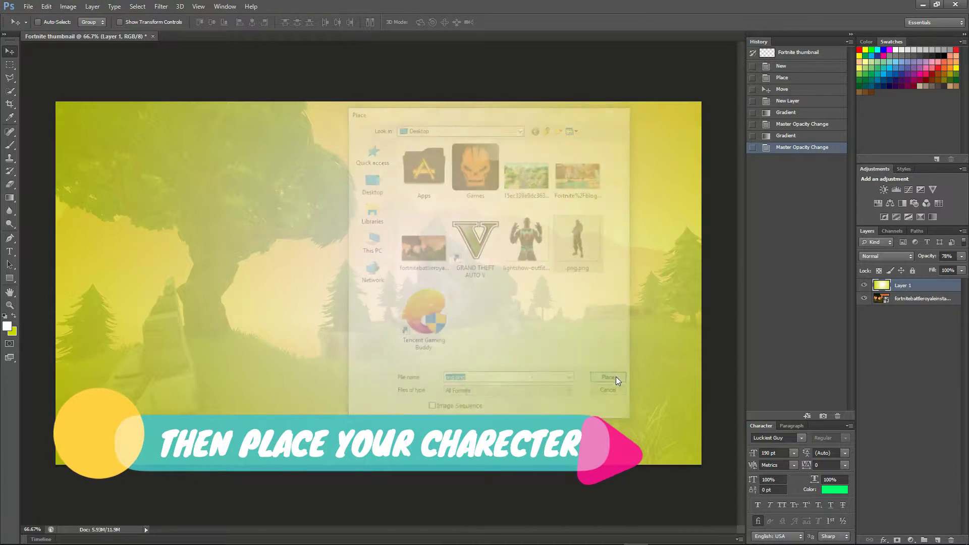
Enlarge the character to about 132% width and 129% height and position it on the right side of the canvas.
left_click_drag(462, 290, 709, 355)
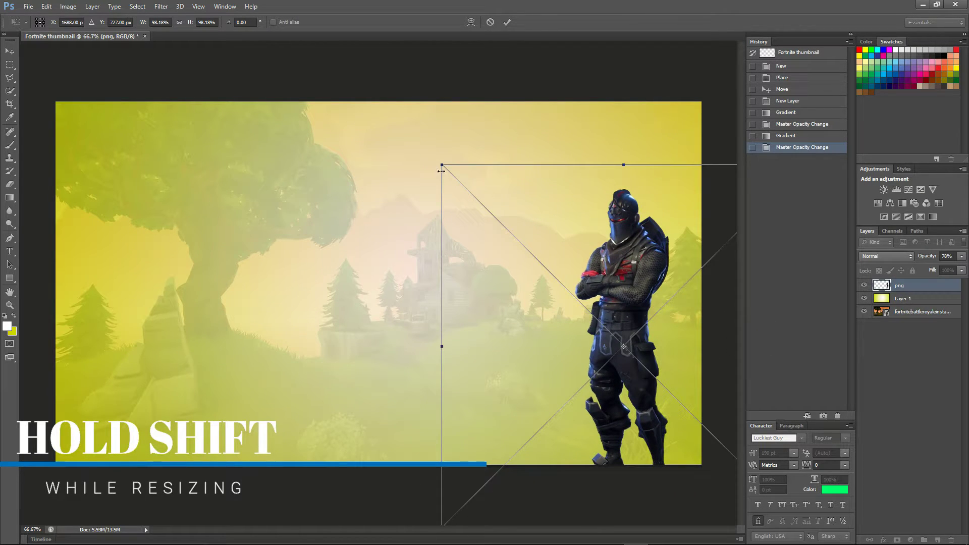
left_click_drag(441, 171, 325, 47)
left_click_drag(671, 292, 737, 354)
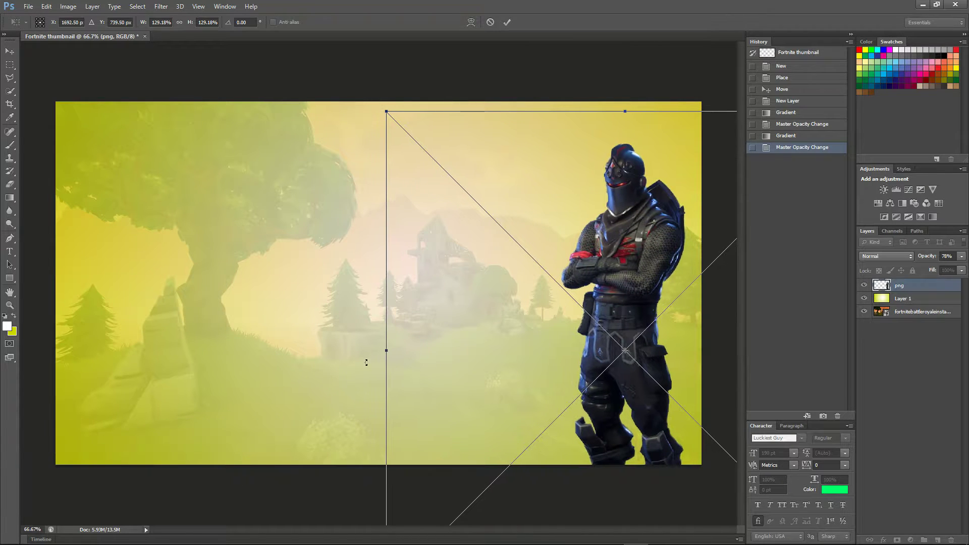
mouse_move(386, 351)
left_mouse_down()
mouse_move(359, 353)
mouse_move(373, 361)
left_mouse_up()
left_click_drag(655, 362, 651, 365)
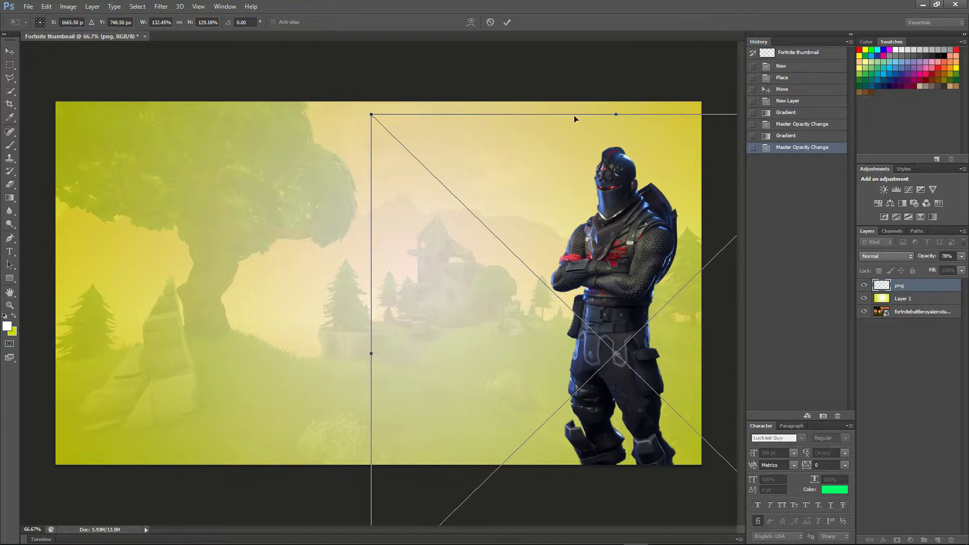
left_click(506, 22)
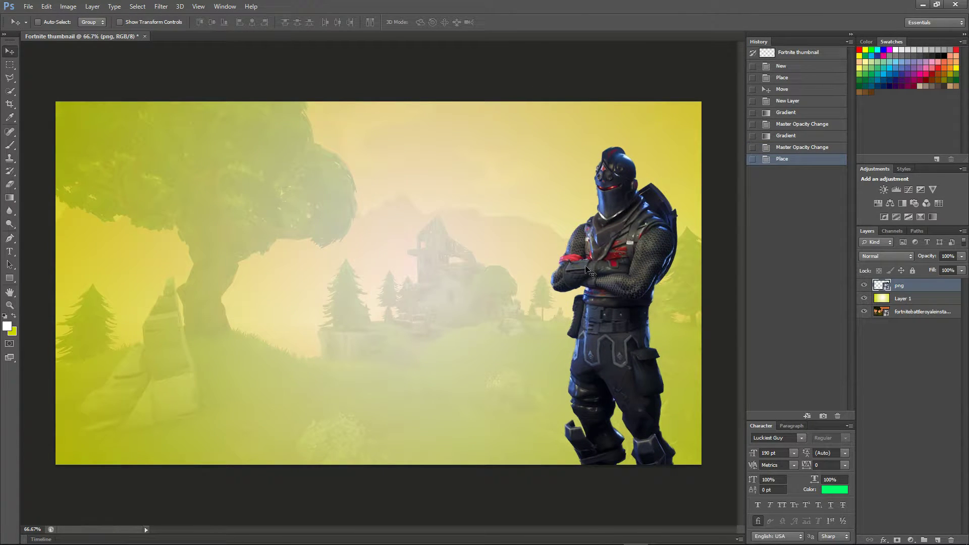
left_click_drag(601, 269, 574, 276)
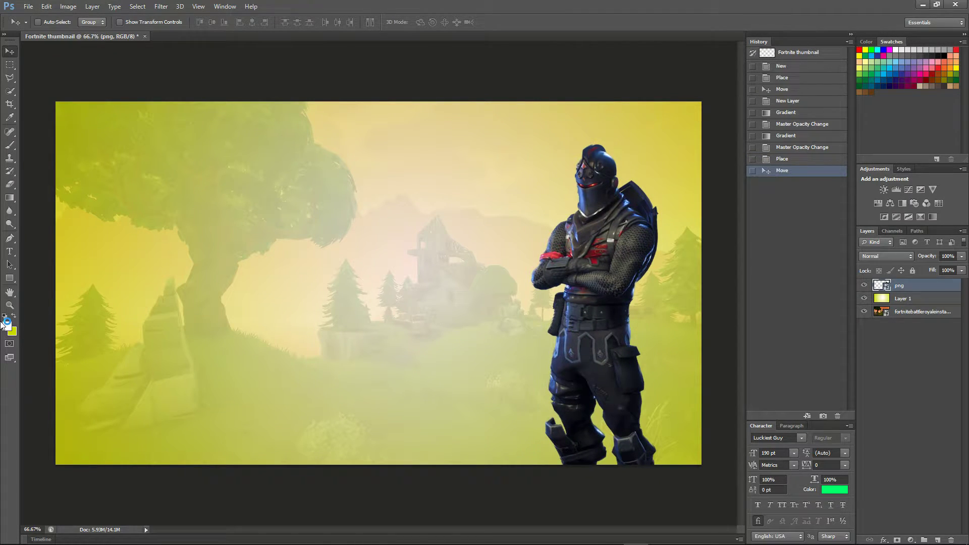
Place the Fortnite Battle Royale logo image from the Photoshop Workshop folder inside Extras.
left_click(30, 9)
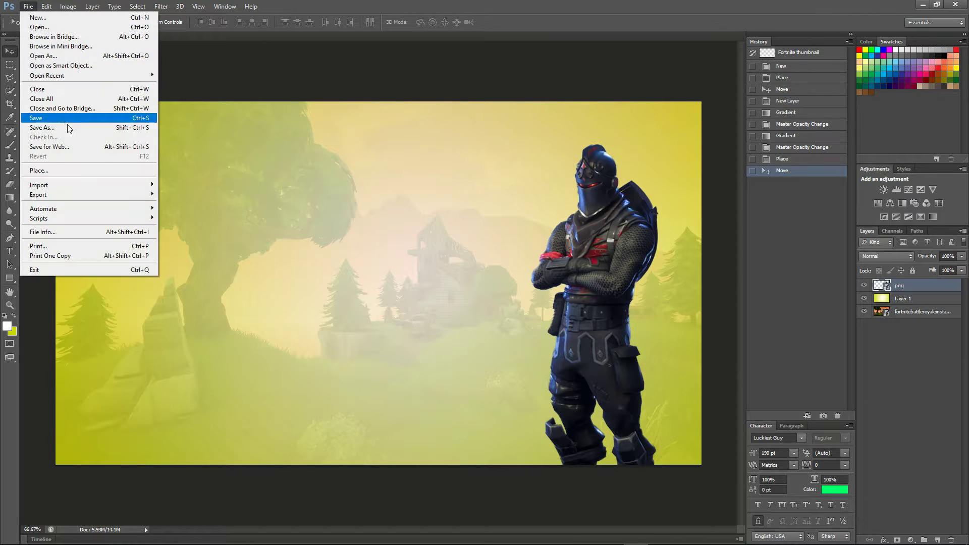
left_click(36, 171)
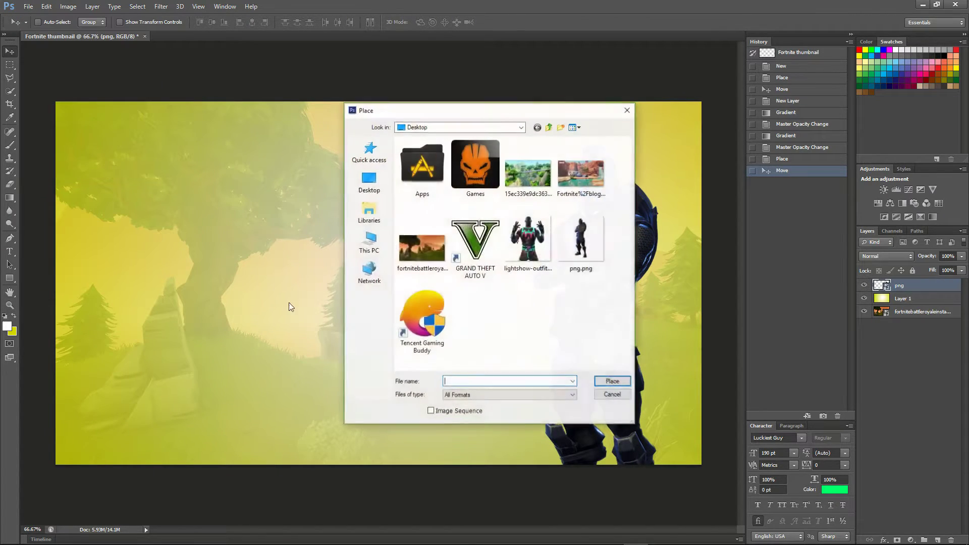
double_click(411, 182)
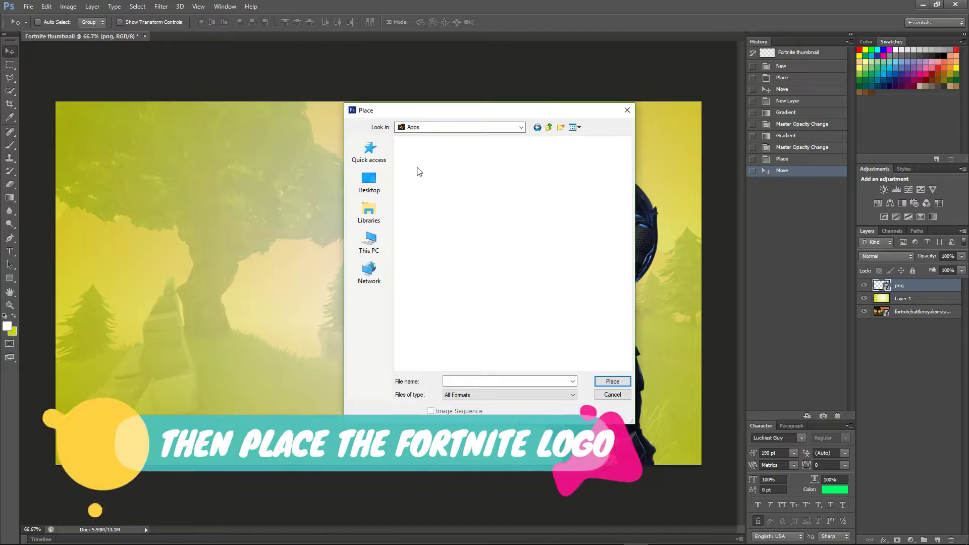
double_click(418, 170)
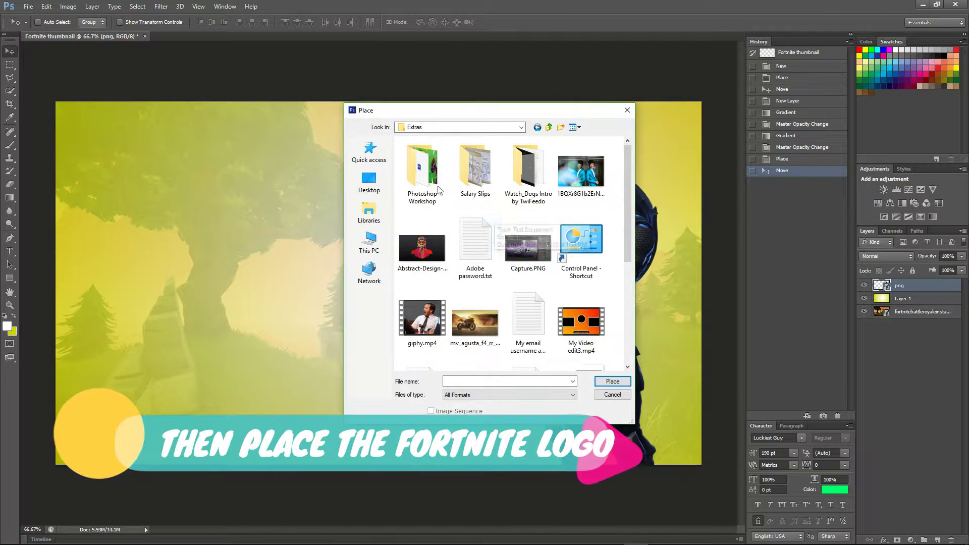
double_click(418, 170)
scroll(509, 204, "down", 3)
scroll(509, 204, "down", 10)
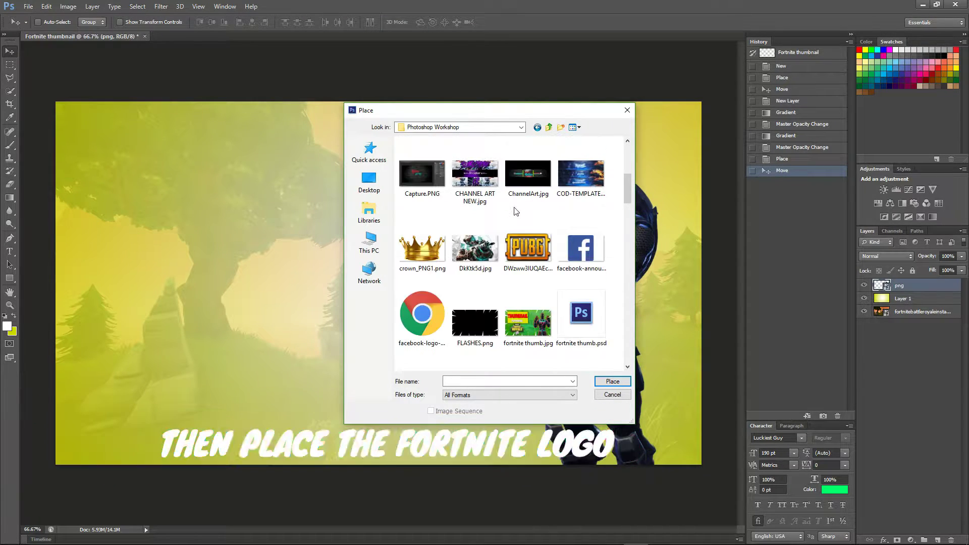
scroll(507, 236, "up", 2)
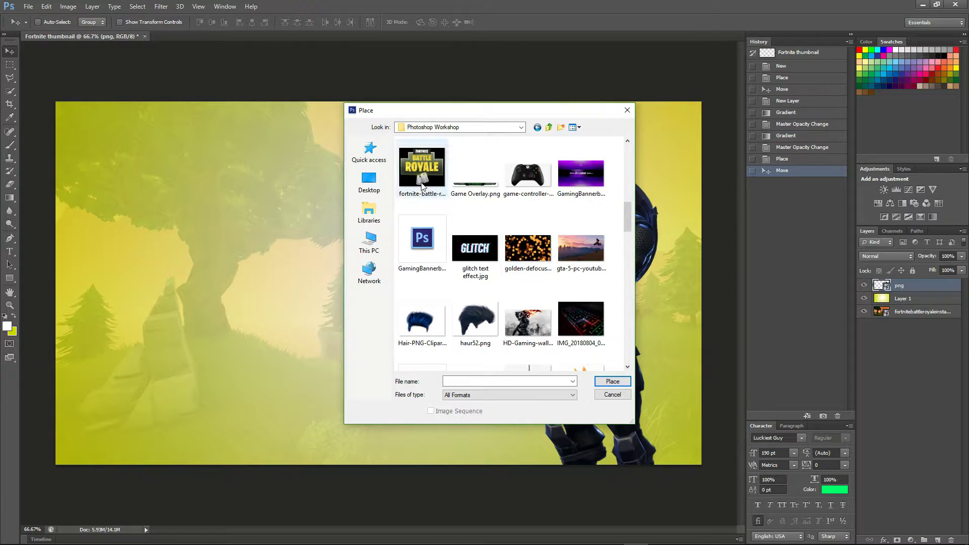
left_click(422, 169)
left_click(610, 382)
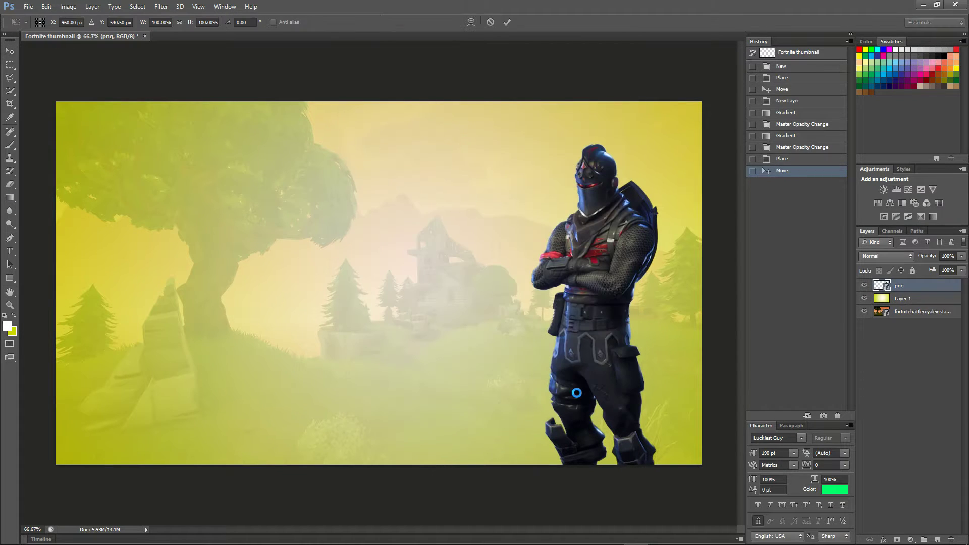
Scale the logo down to about 68% and position it in the lower-left area of the canvas.
left_click_drag(465, 298, 322, 368)
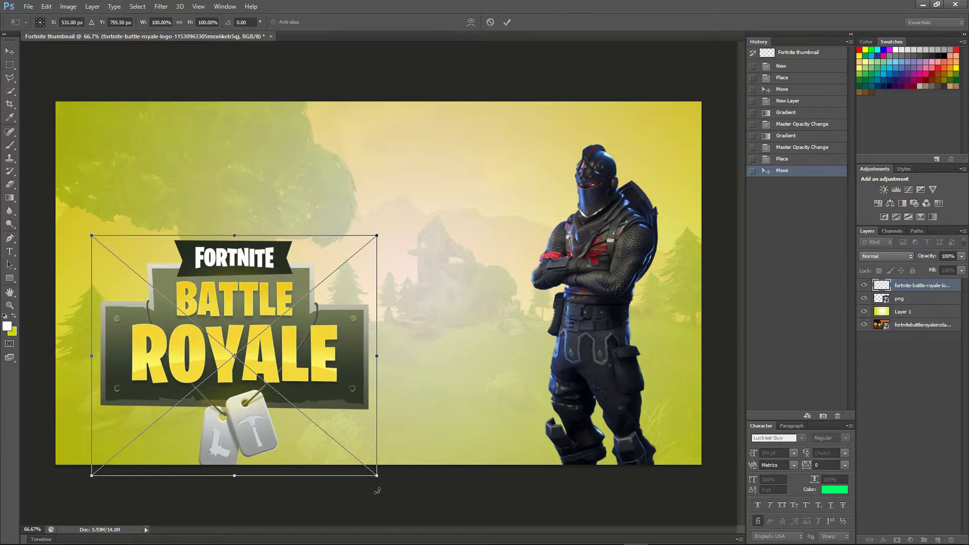
left_click_drag(374, 474, 286, 399)
left_click_drag(254, 325, 287, 375)
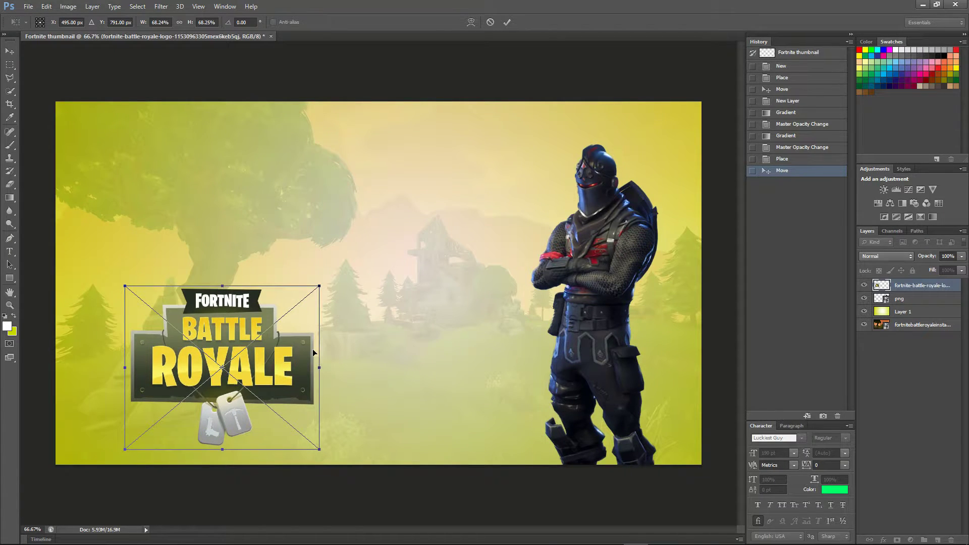
left_click(506, 23)
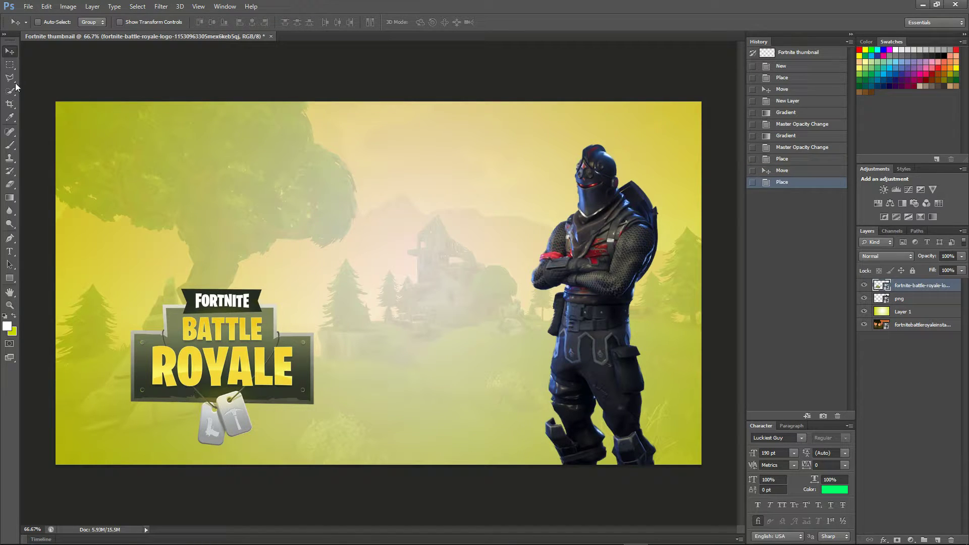
Add a black drop shadow to the logo layer with 99% opacity, 0 px distance, 0% spread and about 42 px size.
right_click(901, 293)
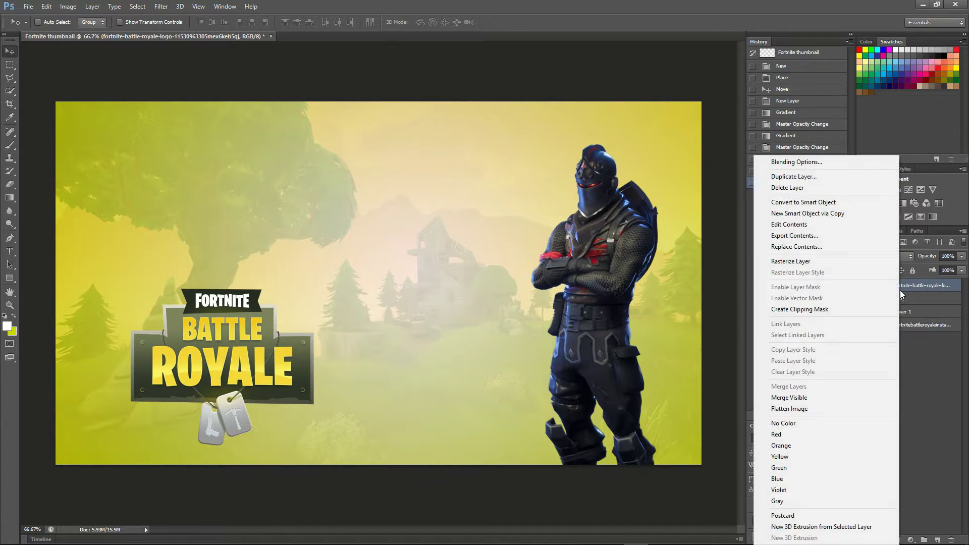
left_click(786, 164)
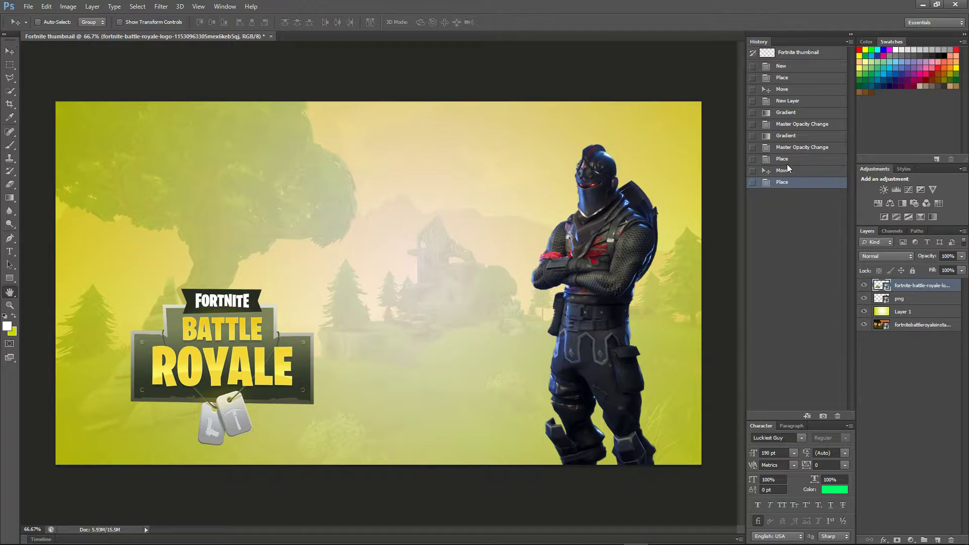
left_click_drag(693, 218, 554, 214)
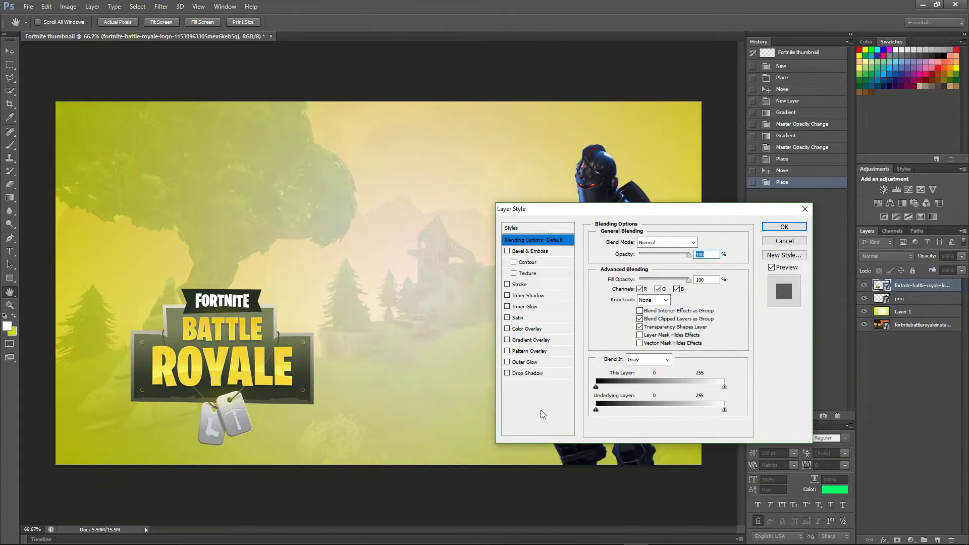
left_click(527, 373)
left_click_drag(634, 286, 614, 310)
left_click(636, 303)
left_click(619, 293)
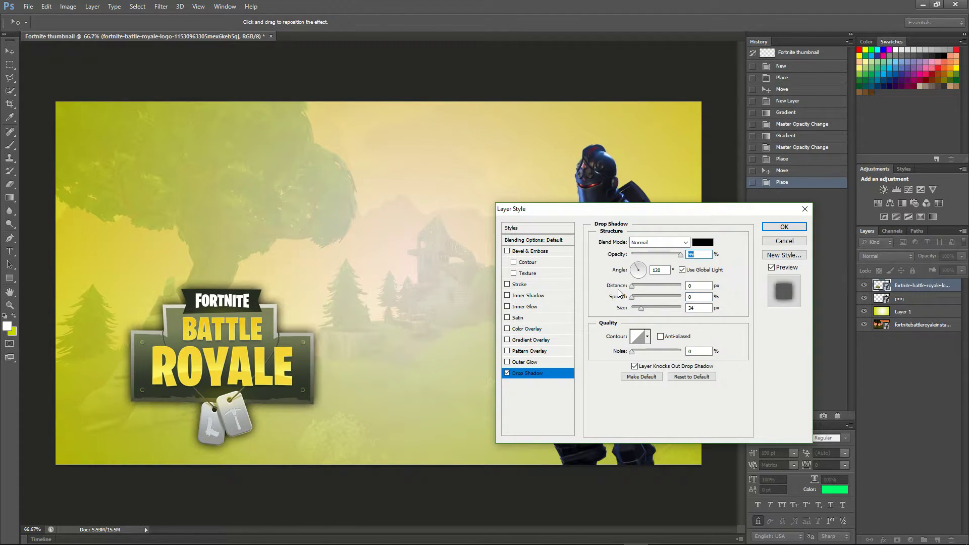
left_click_drag(624, 311, 626, 311)
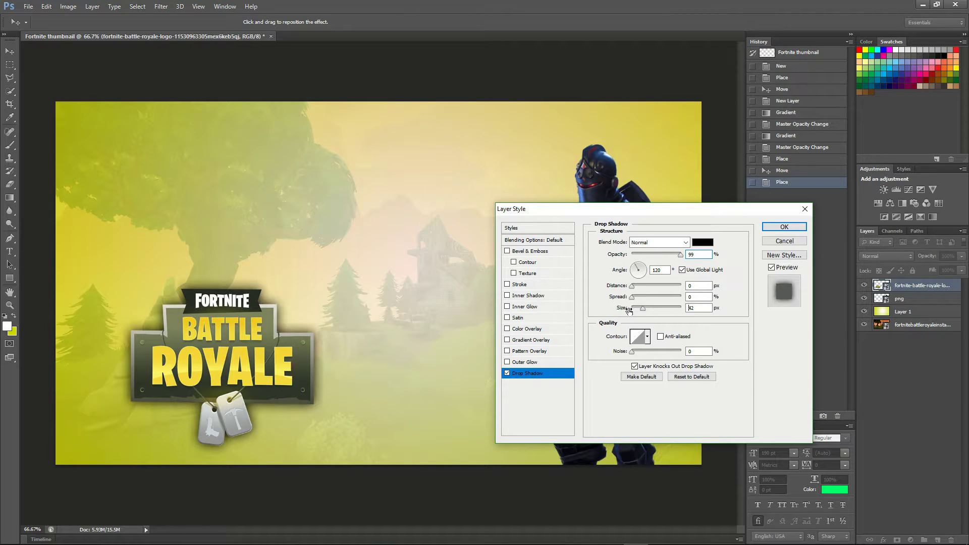
left_click(784, 227)
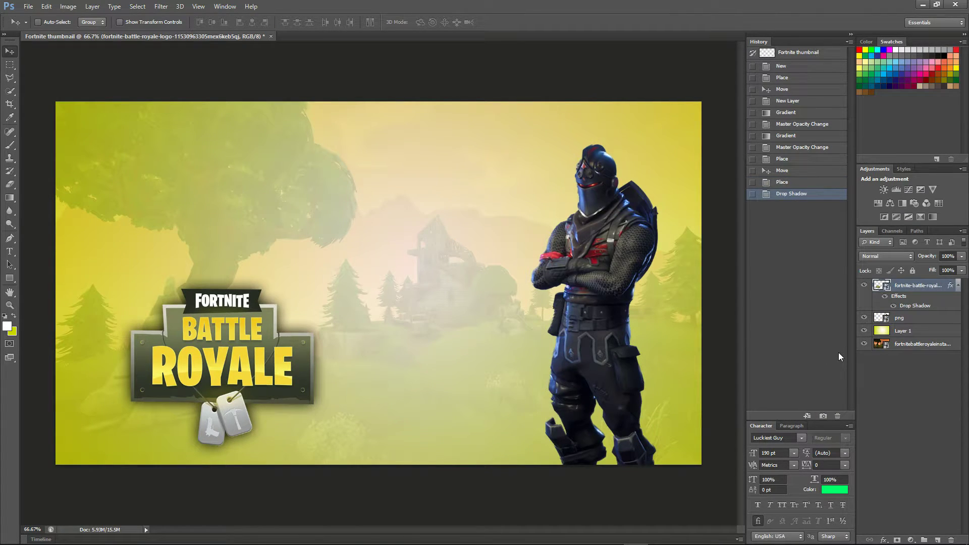
Add a white outside stroke at 100% opacity to the character layer, slightly thicker than 3 px.
right_click(906, 321)
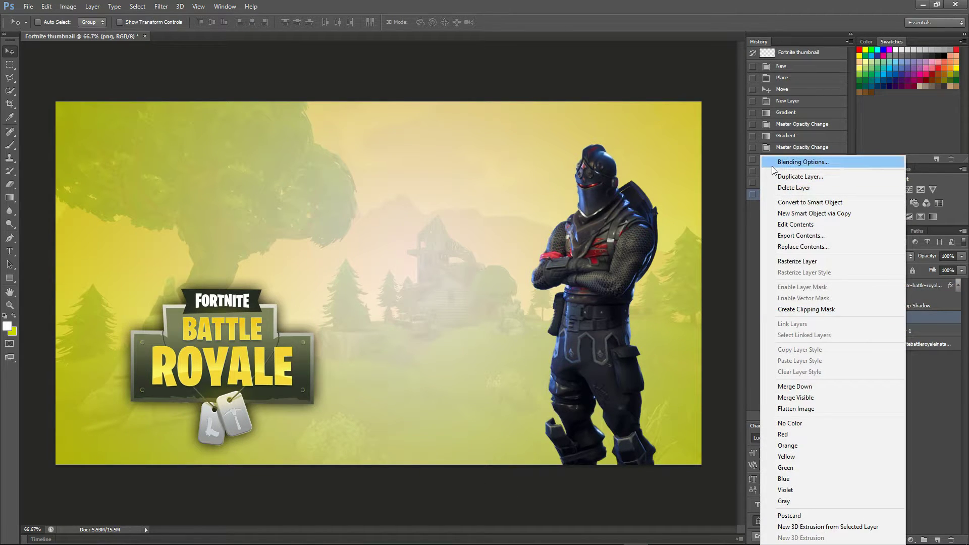
left_click(793, 160)
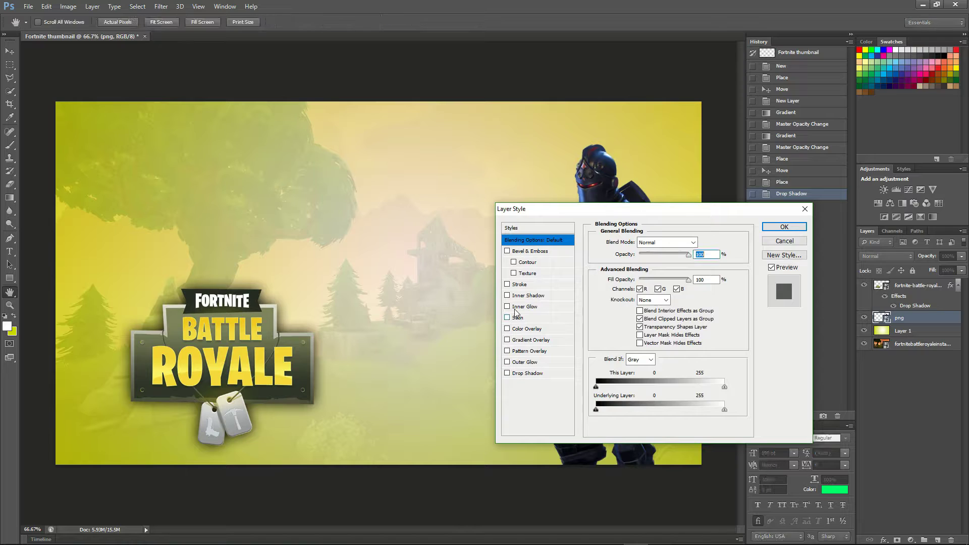
left_click(517, 284)
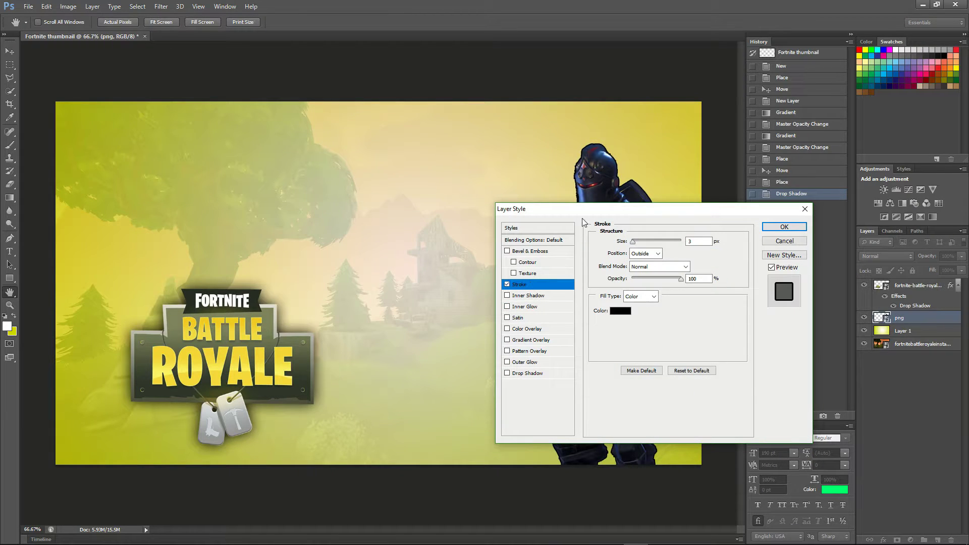
mouse_move(581, 214)
left_mouse_down()
mouse_move(276, 228)
mouse_move(241, 200)
left_mouse_up()
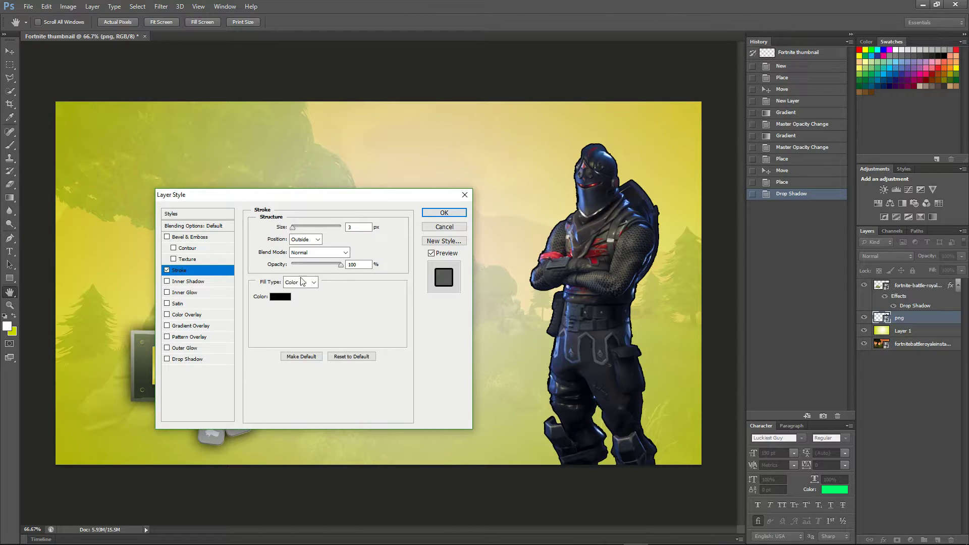
left_click(280, 296)
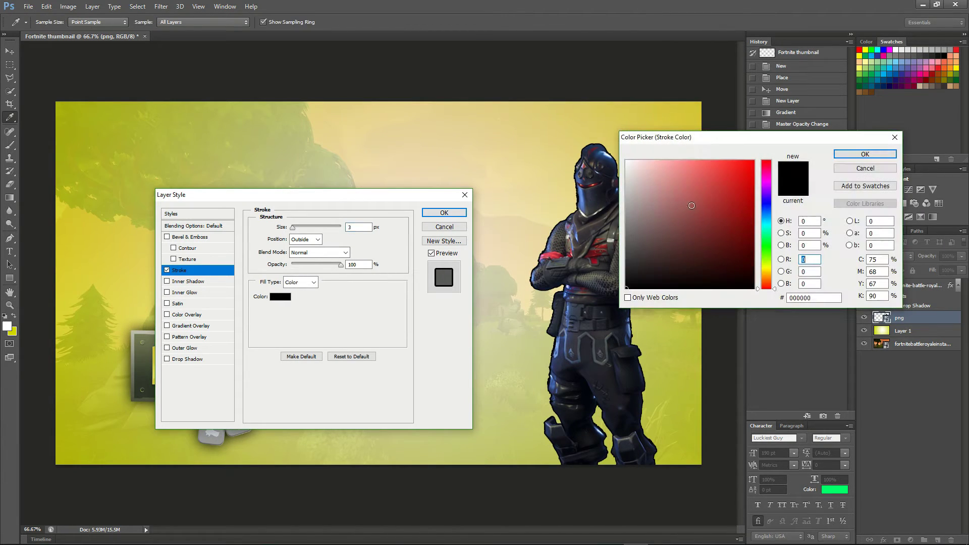
left_click(626, 161)
left_click(860, 157)
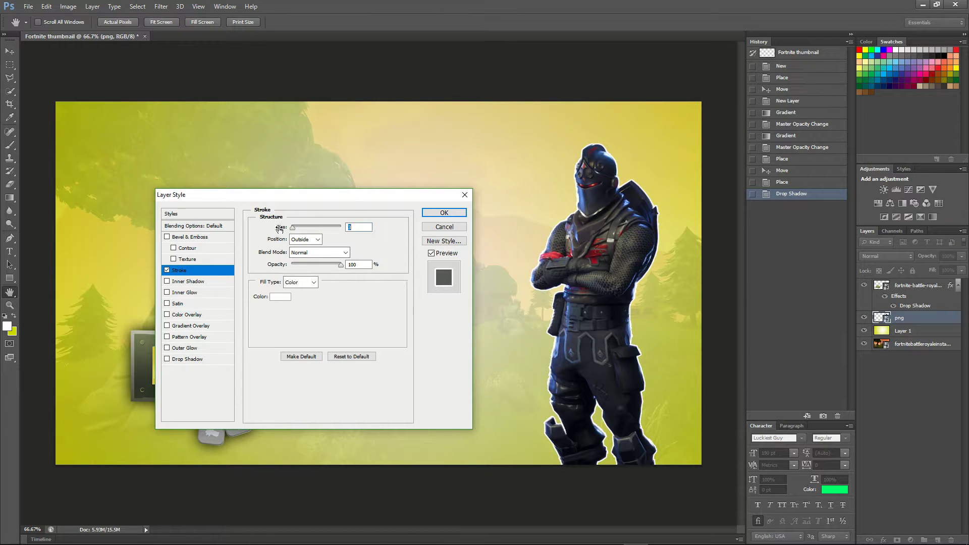
left_click_drag(279, 229, 280, 229)
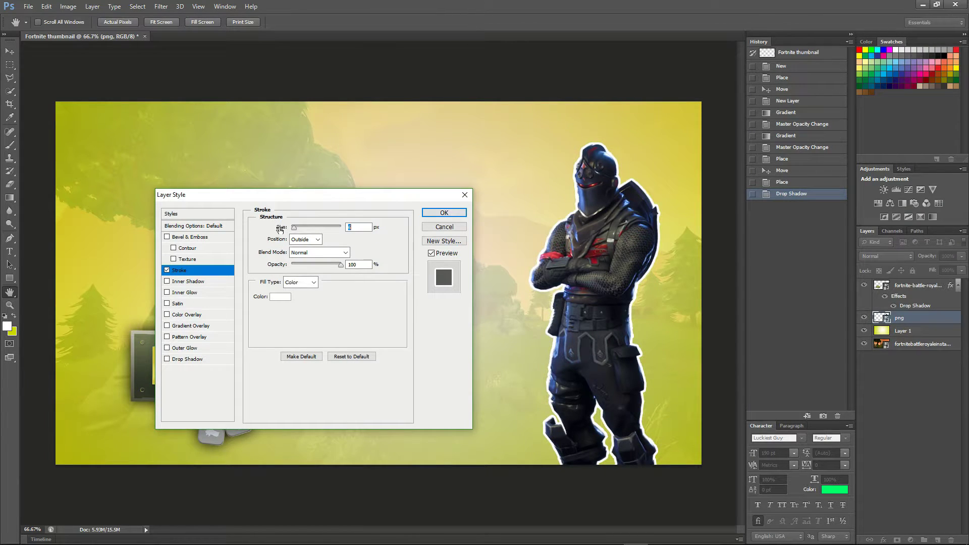
left_click(444, 213)
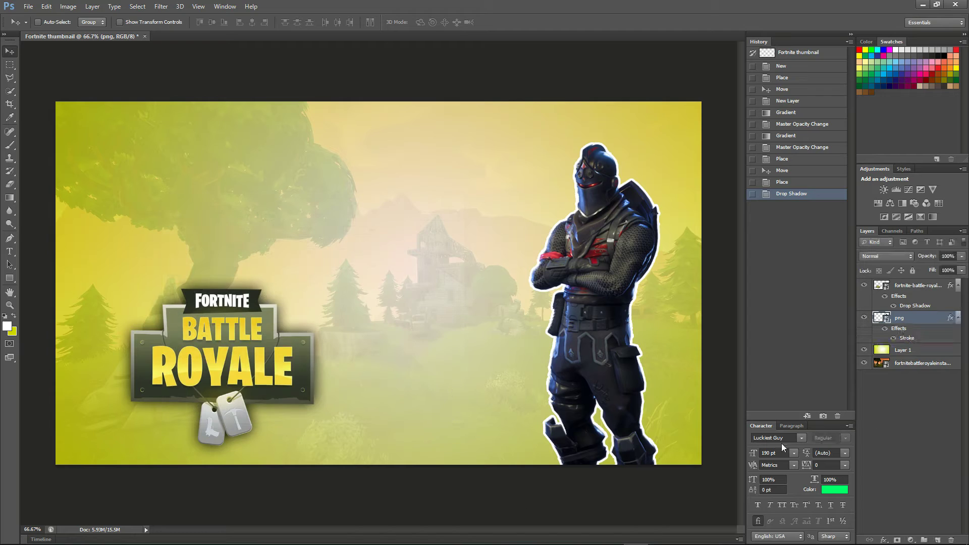
Add a black drop shadow to the character layer with 99% opacity, 0 px distance, 26% spread and 35 px size.
right_click(897, 322)
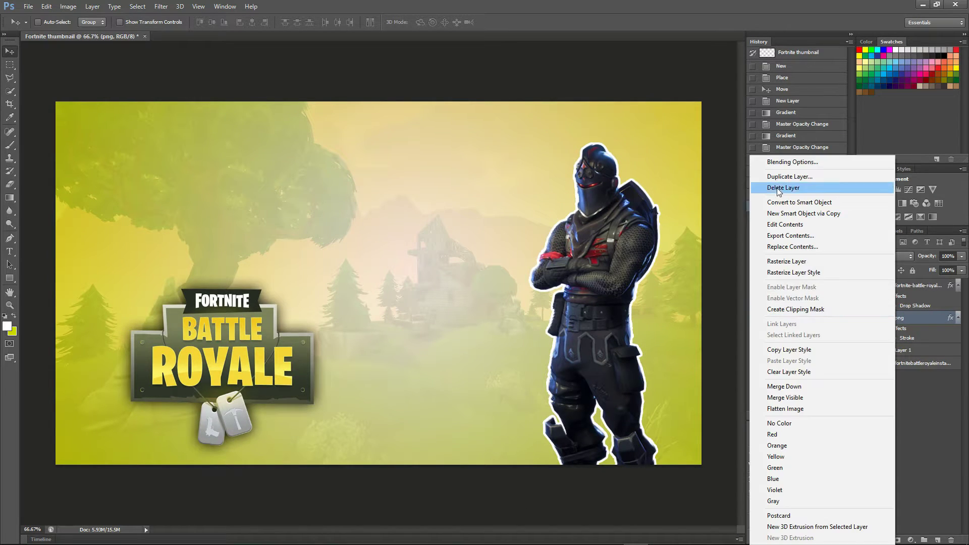
left_click(797, 158)
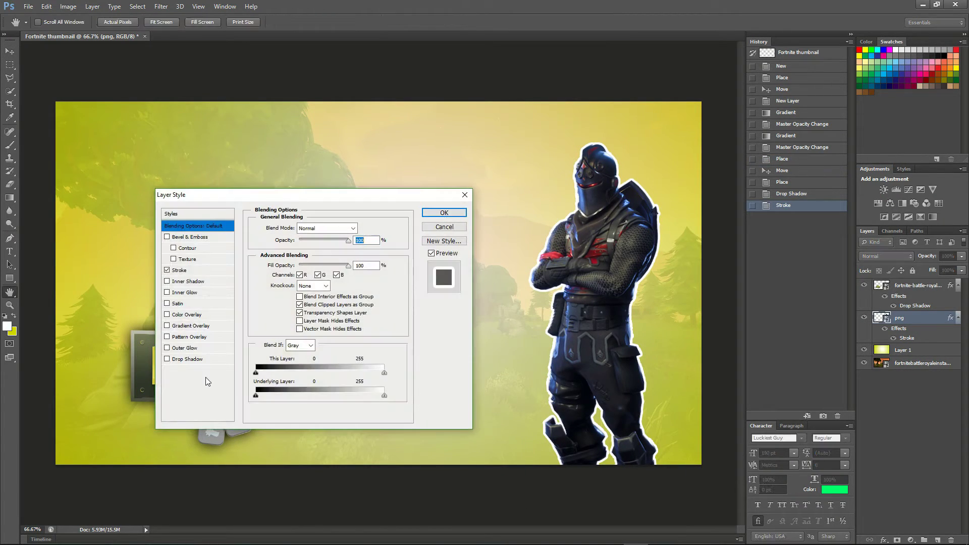
left_click(194, 361)
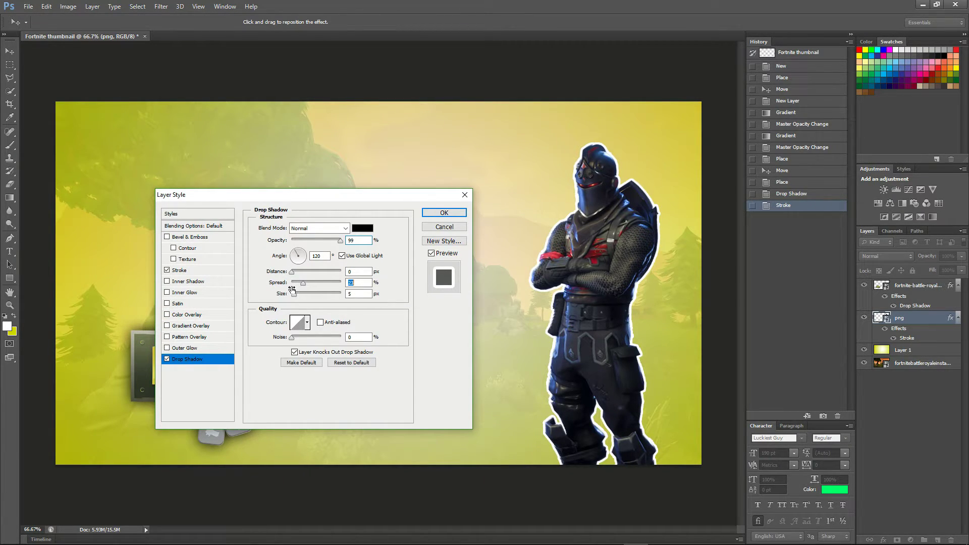
left_click_drag(281, 297, 298, 296)
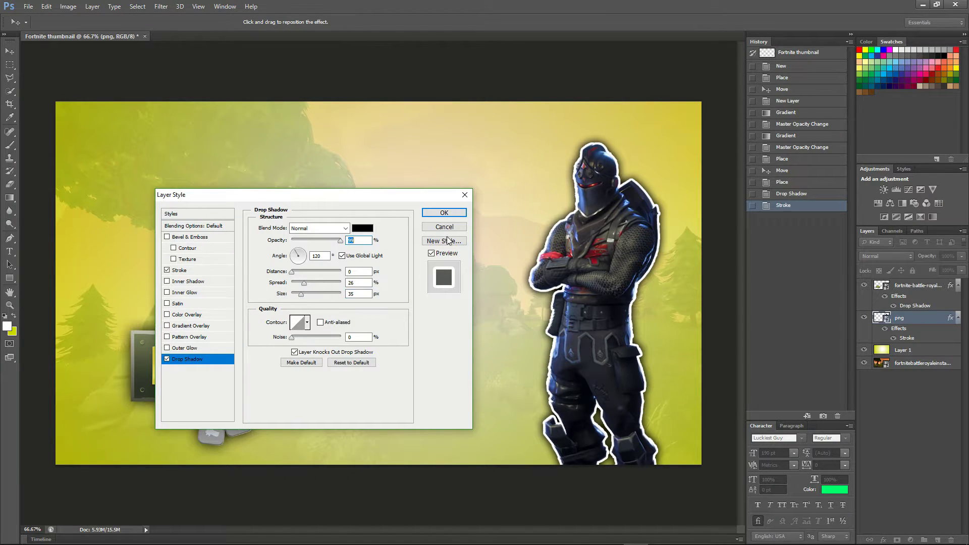
left_click(444, 212)
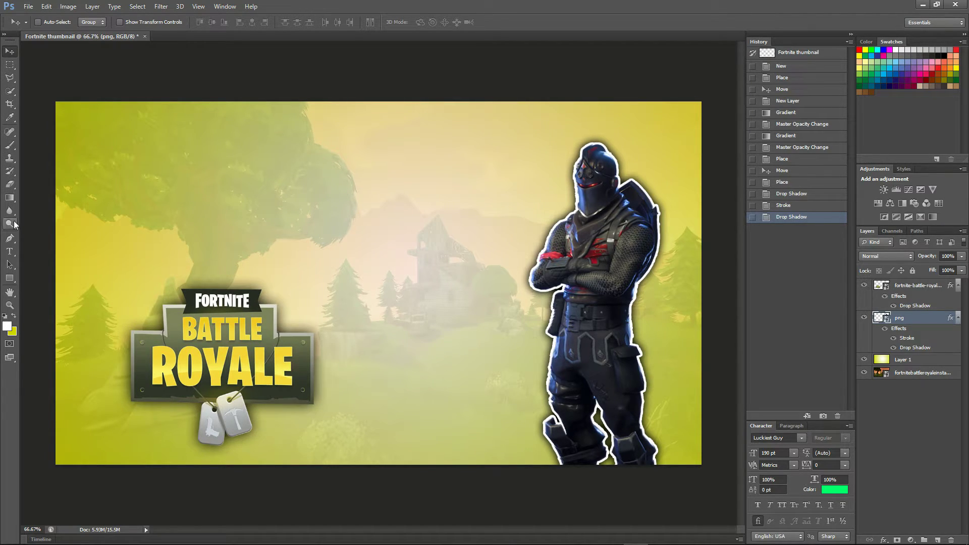
Set the Type tool's text color to white (ffffff).
left_click(10, 251)
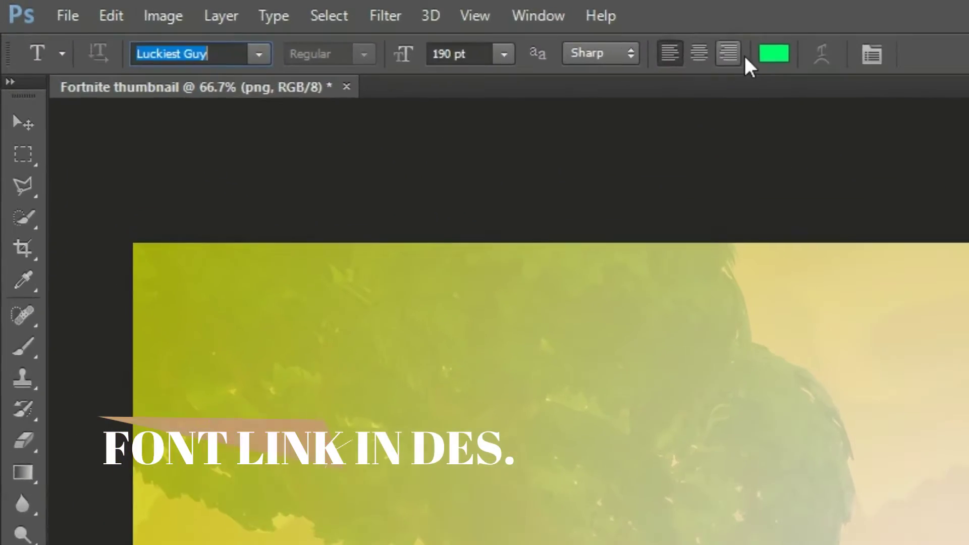
left_click(323, 22)
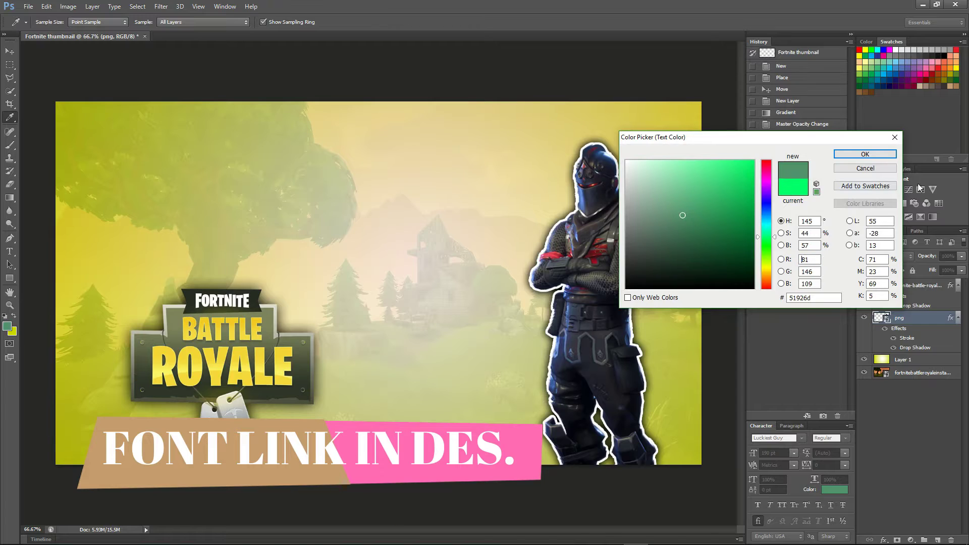
left_click(626, 161)
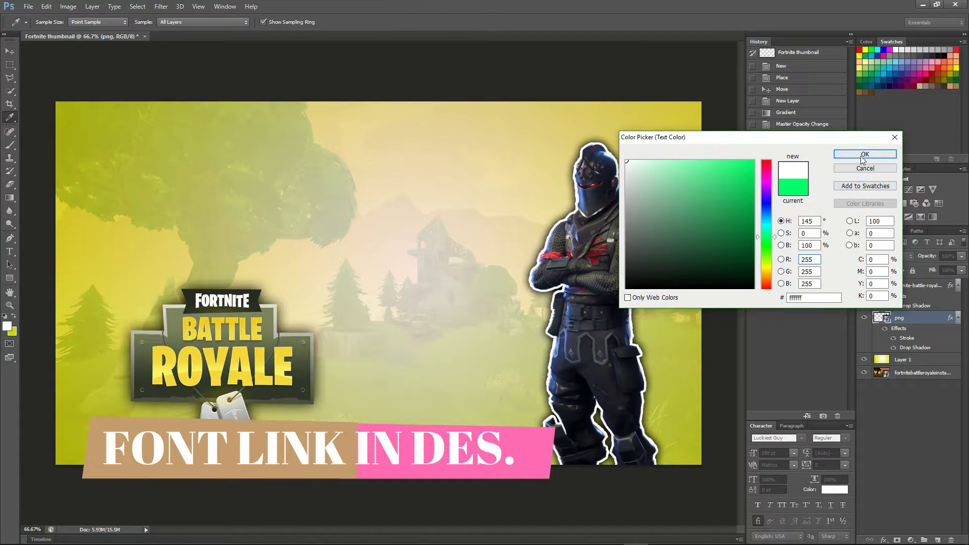
left_click(862, 153)
Add the text FORTNITE THUMBNAIL in Luckiest Guy at 190 pt across the upper part of the canvas.
left_click(319, 226)
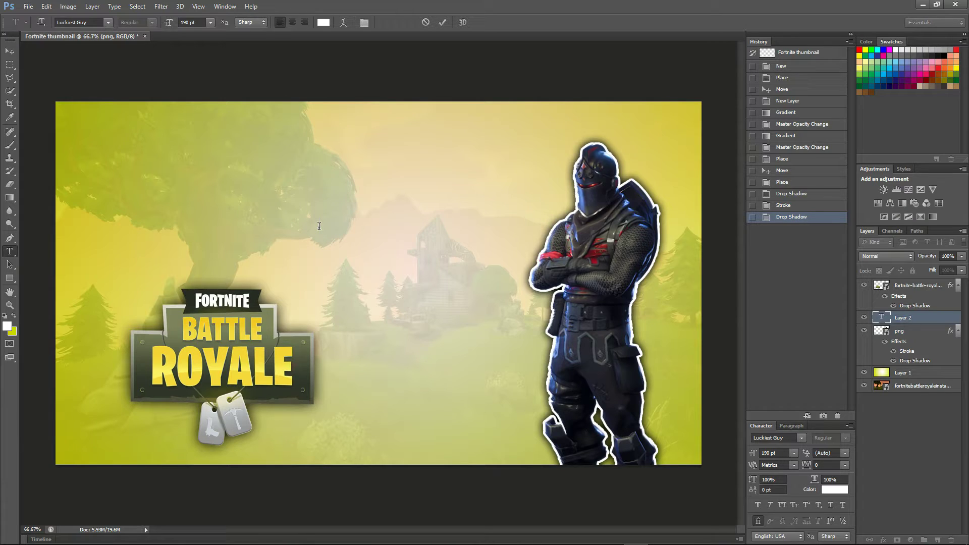
type("FORTN")
key("BackSpace")
type("e")
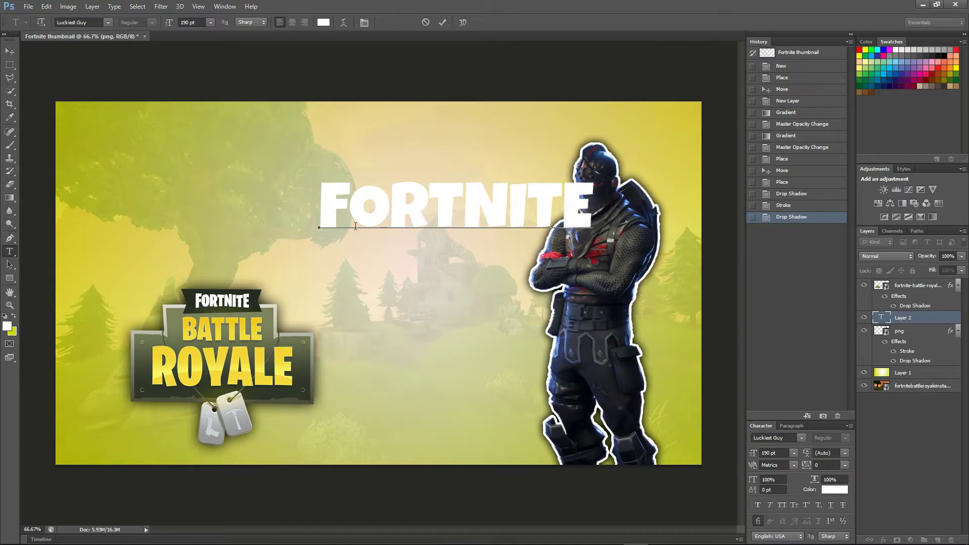
left_click_drag(598, 363, 340, 333)
type("THUMBNAIL")
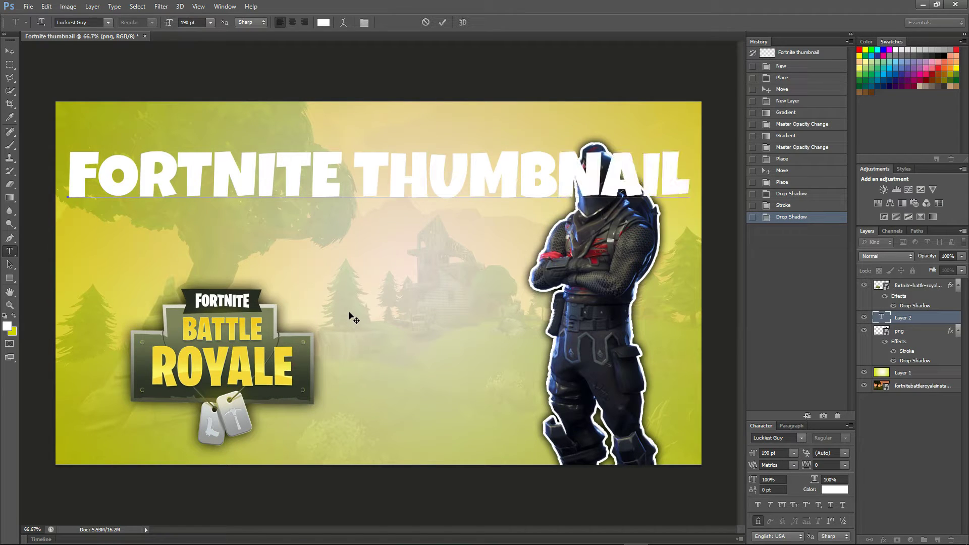
left_click(443, 21)
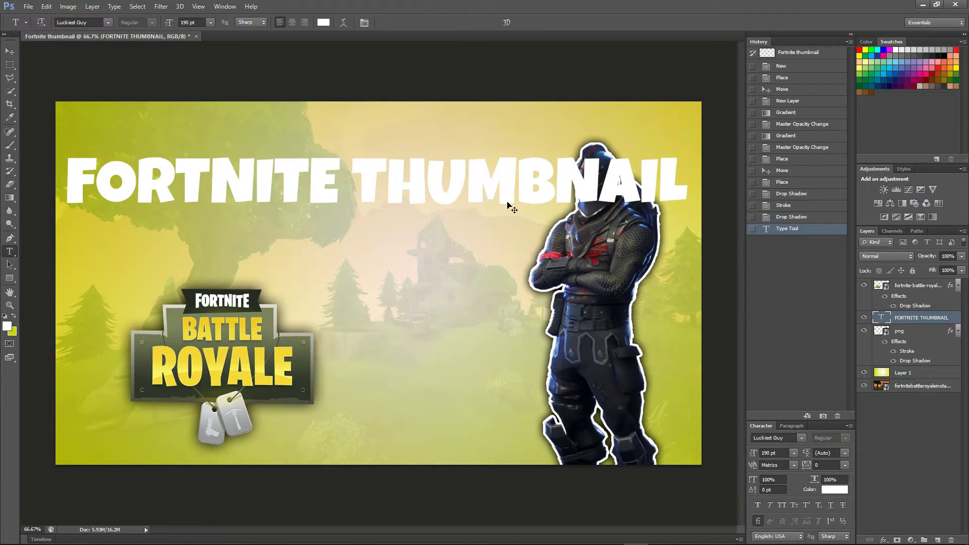
Scale the FORTNITE THUMBNAIL text down to about 53% width and 88% height so it clears the character.
key("ctrl+t")
left_click_drag(687, 225, 421, 207)
left_click_drag(244, 207, 245, 206)
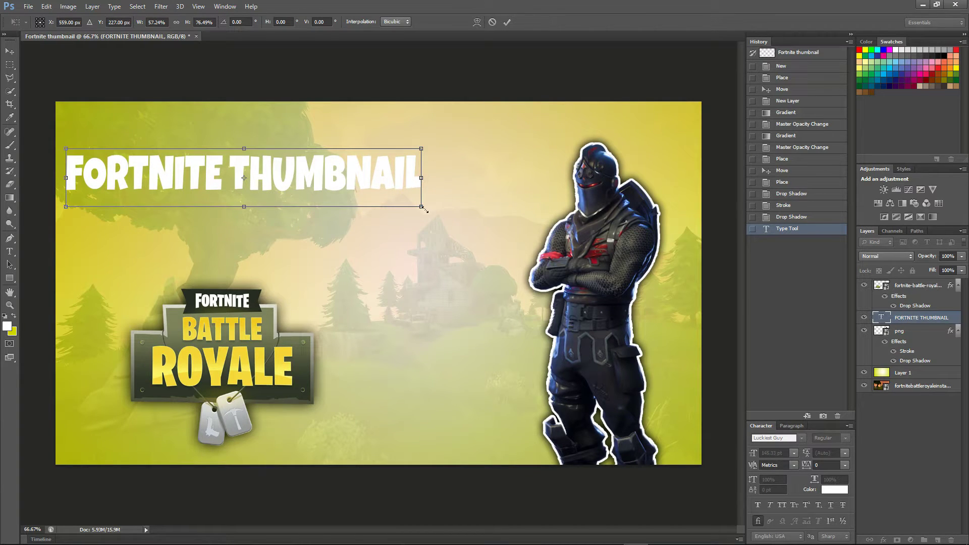
left_click_drag(424, 210, 398, 216)
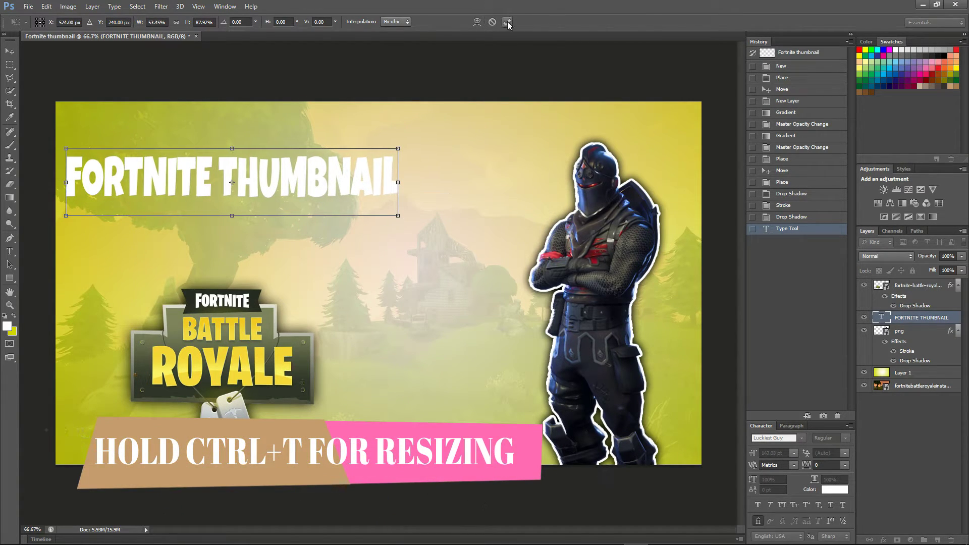
left_click(507, 22)
Shorten the title text to just FORTNITE.
left_click(397, 181)
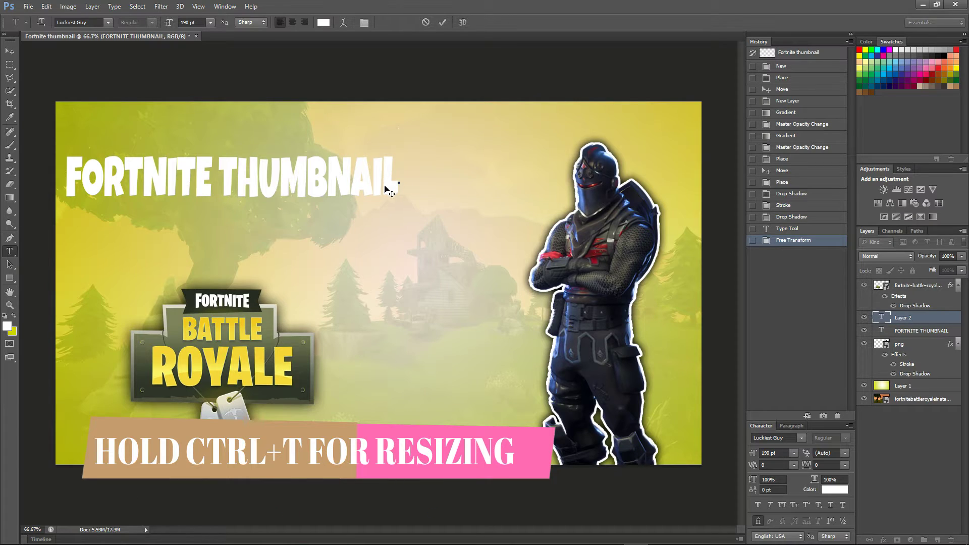
left_click(305, 182)
key("BackSpace")
left_click(350, 181)
key("BackSpace")
key("BackSpace")
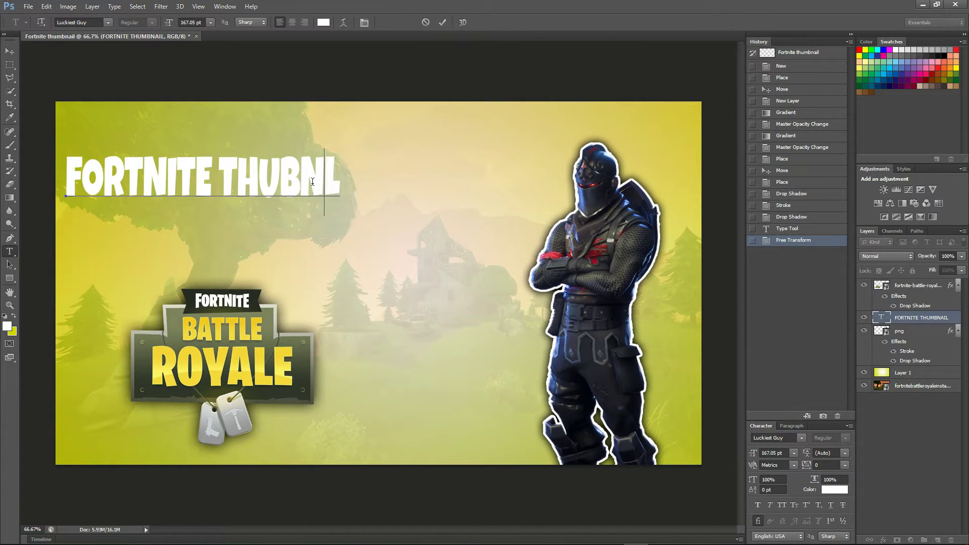
key("BackSpace")
key("BackSpace")
key("BackSpace")
key("BackSpace")
key("BackSpace")
key("BackSpace")
key("BackSpace")
left_click(442, 22)
Enlarge the FORTNITE text to about 206 pt and position it near the canvas's top edge, above the logo.
key("ctrl+t")
left_click_drag(175, 193, 266, 180)
left_click_drag(308, 204, 292, 164)
left_click(507, 22)
Add the text TUTORIAL in white Luckiest Guy at 190 pt and place it between the FORTNITE text and the logo.
key("t")
left_click(332, 240)
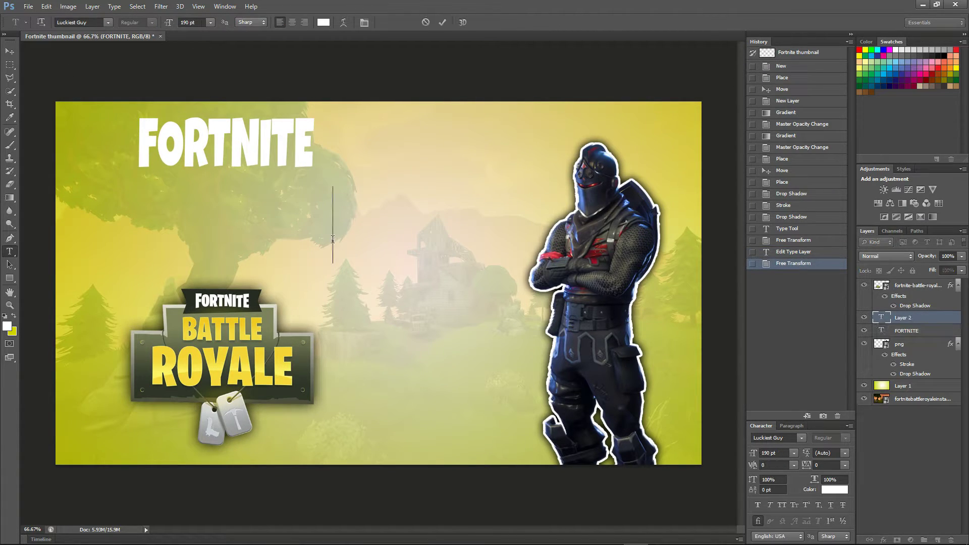
type("TUTORIAL")
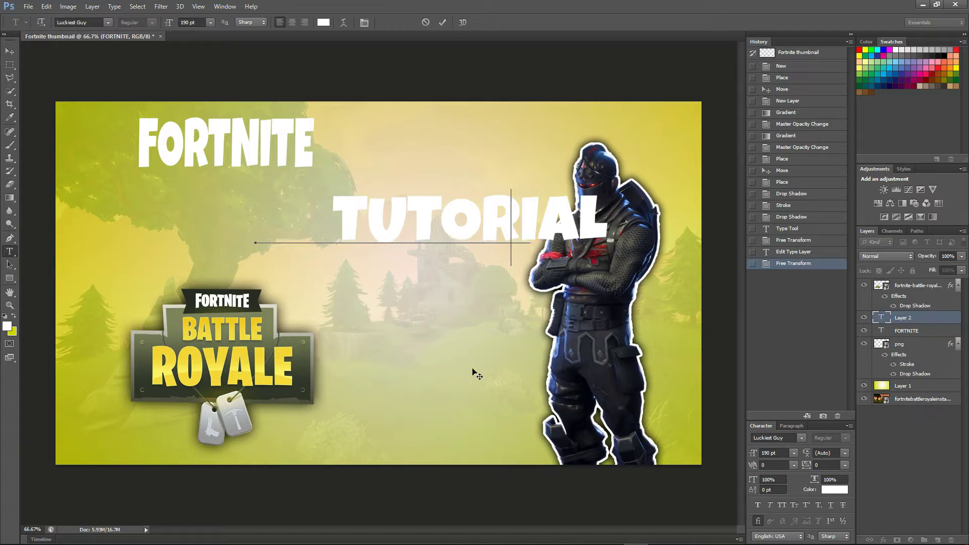
left_click_drag(477, 375, 348, 372)
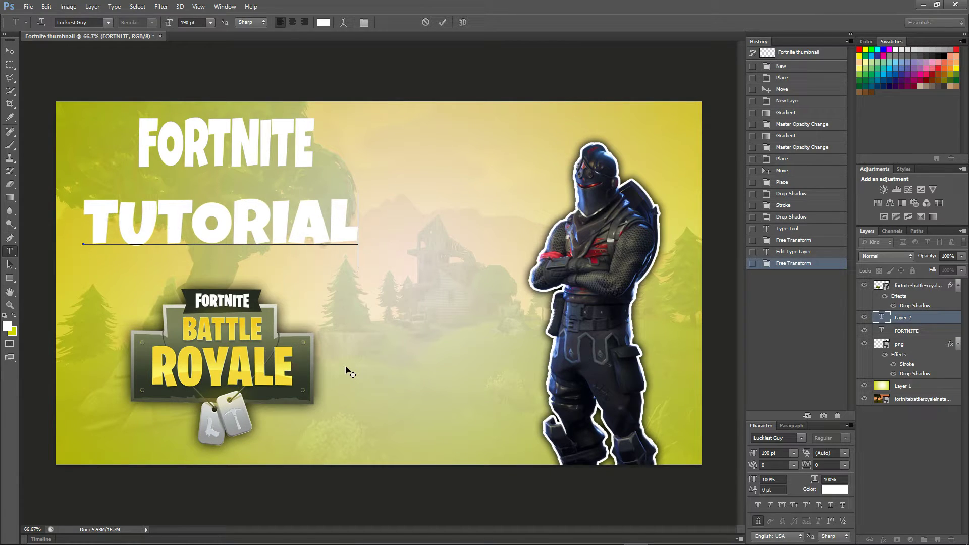
key("ctrl+Return")
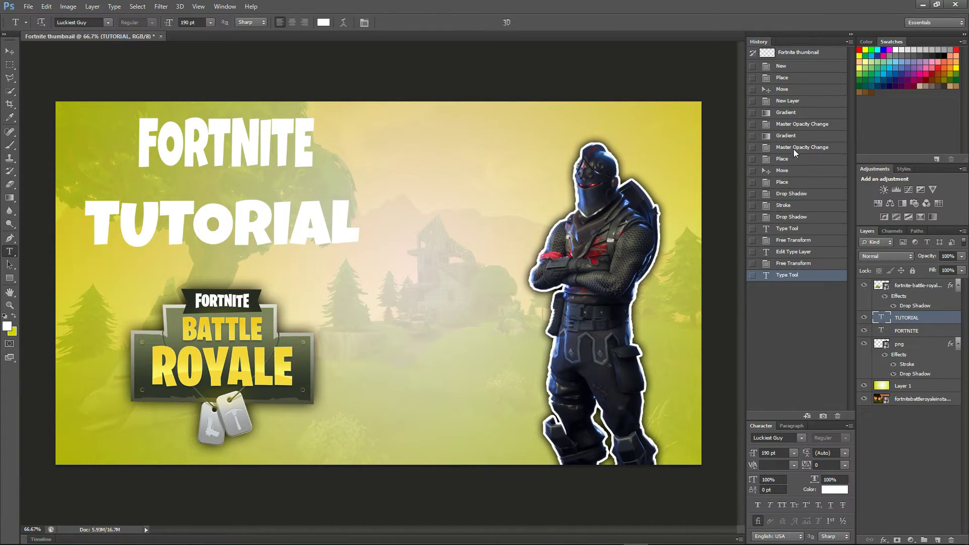
Add a soft black drop shadow with 99% opacity to the TUTORIAL text layer.
double_click(919, 322)
left_click_drag(242, 197, 591, 136)
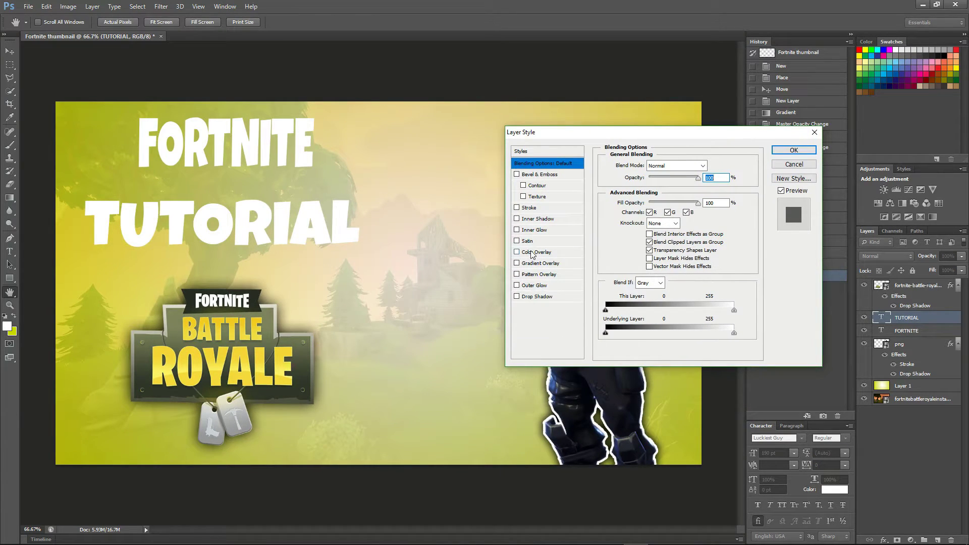
left_click(540, 263)
left_click(537, 297)
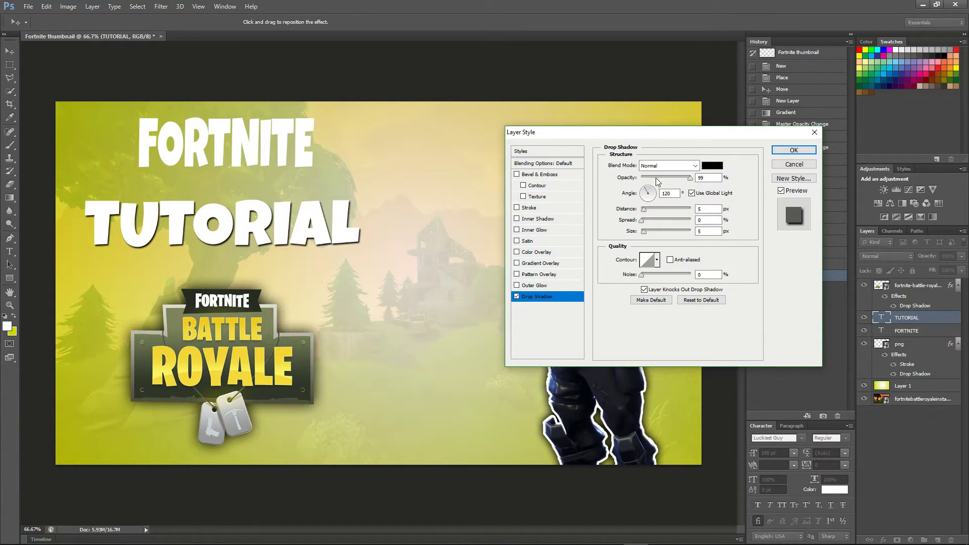
left_click_drag(625, 209, 642, 226)
left_click(791, 150)
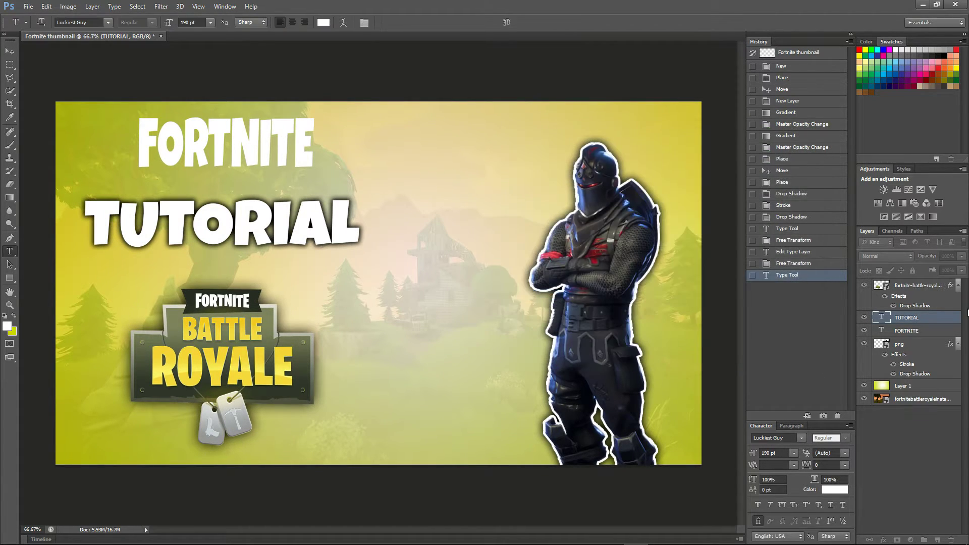
Add a black drop shadow to the FORTNITE text layer with 99% opacity, 0 px distance, 13% spread and 39 px size.
left_click(908, 351)
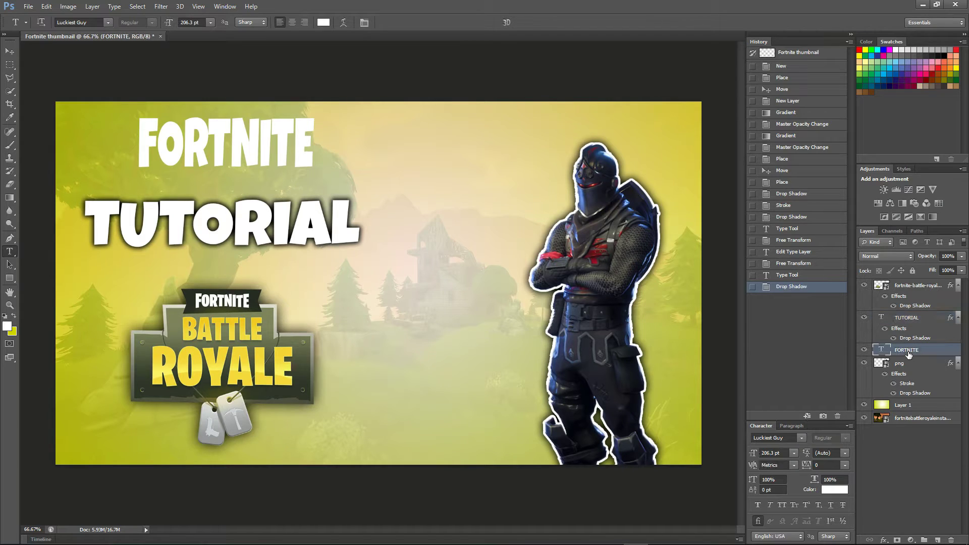
right_click(911, 351)
left_click(814, 156)
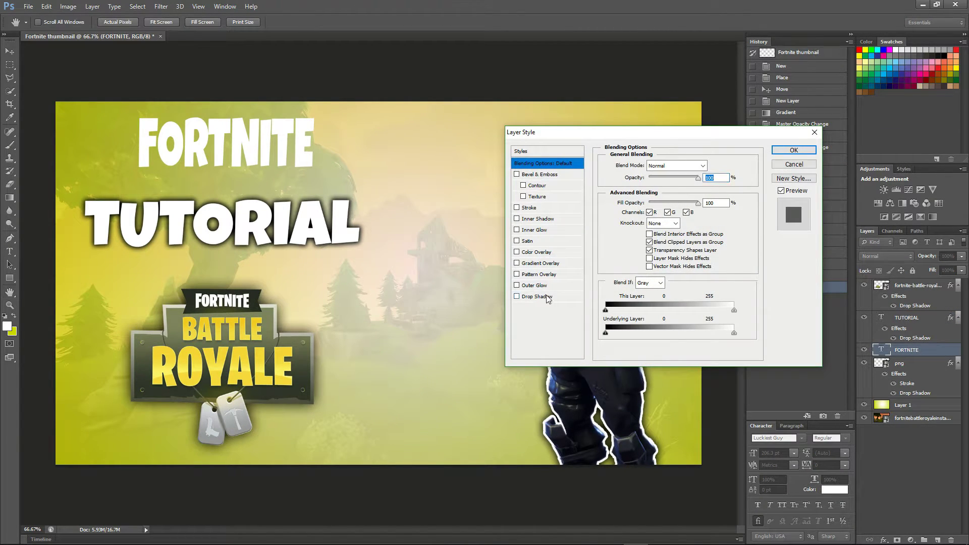
left_click(537, 296)
mouse_move(629, 237)
left_mouse_down()
mouse_move(647, 237)
mouse_move(624, 212)
mouse_move(630, 235)
mouse_move(621, 227)
left_mouse_up()
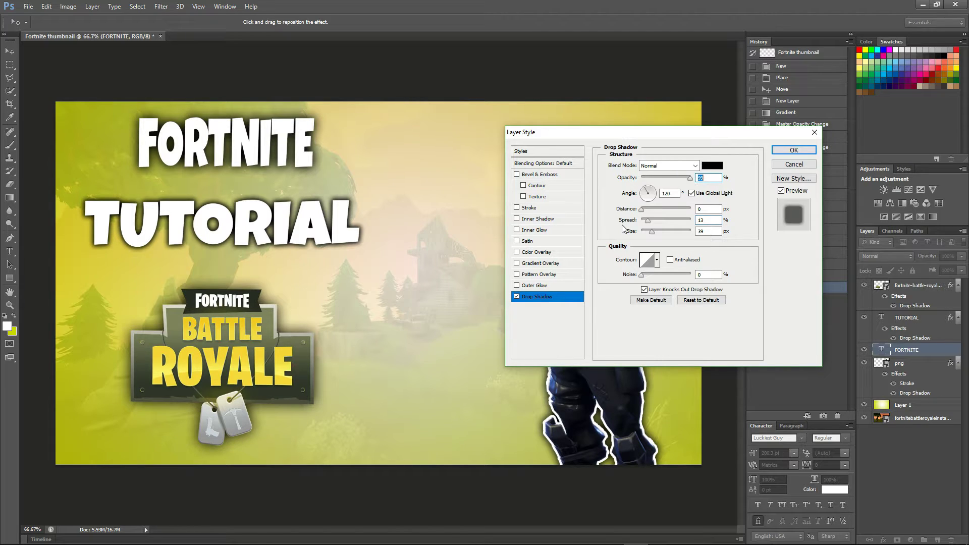
left_click(791, 150)
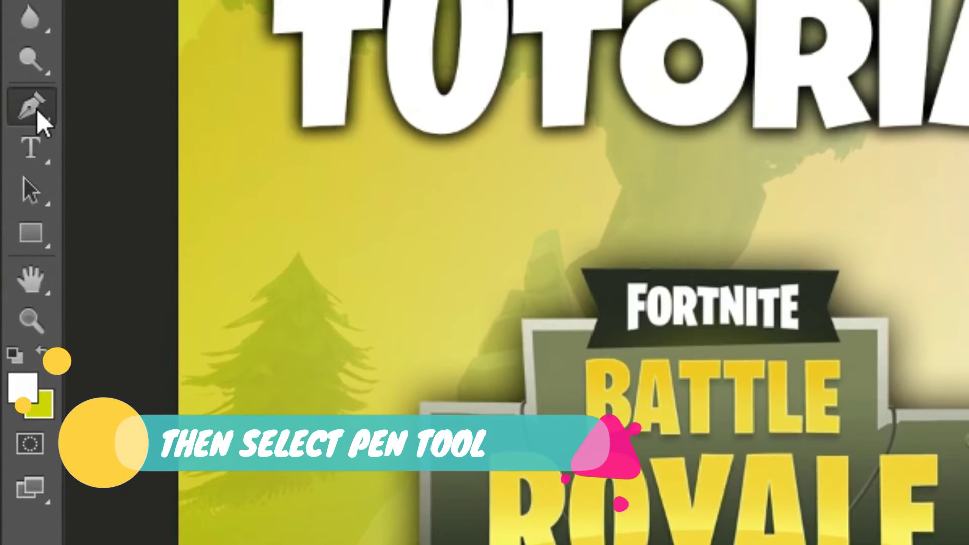
On a new layer, draw a closed four-cornered path with the Pen tool around the FORTNITE and TUTORIAL text.
left_click(9, 239)
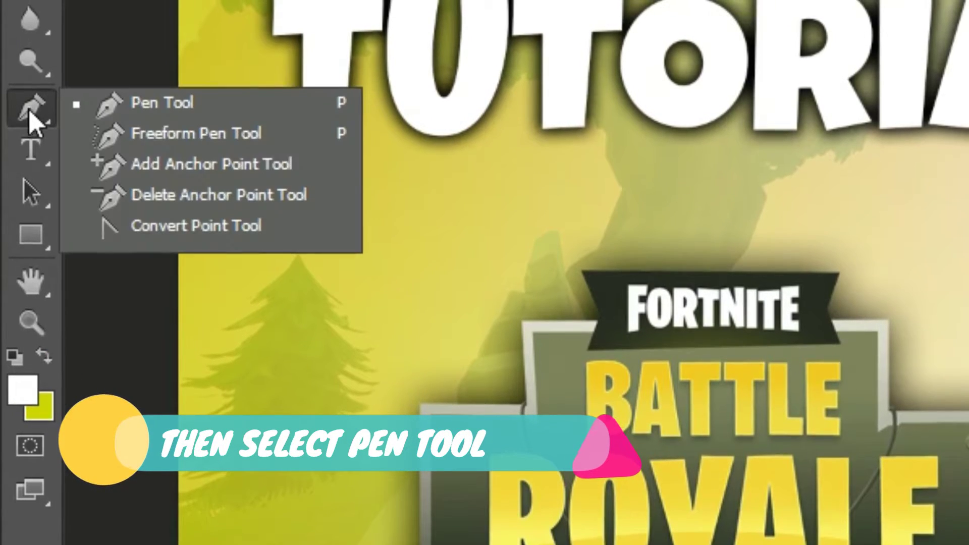
left_click(102, 104)
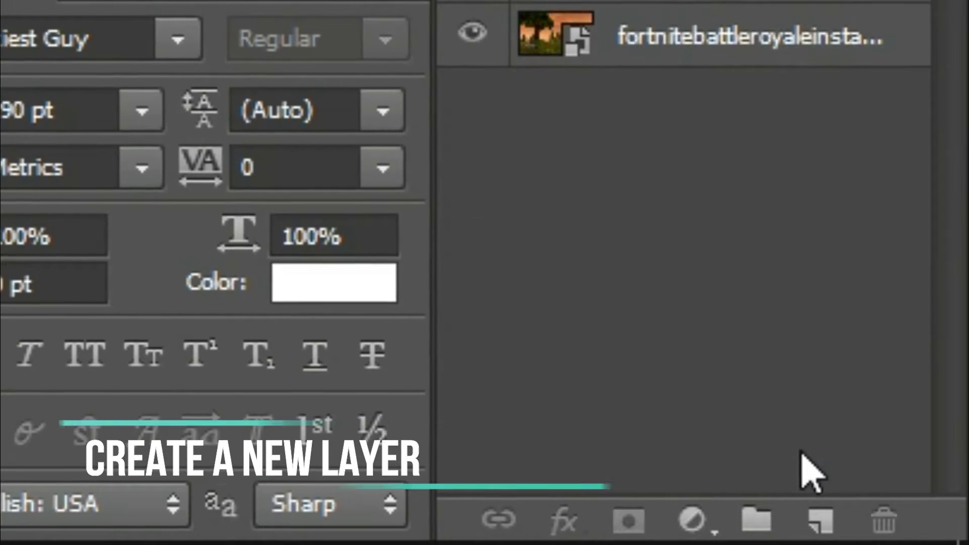
left_click(817, 517)
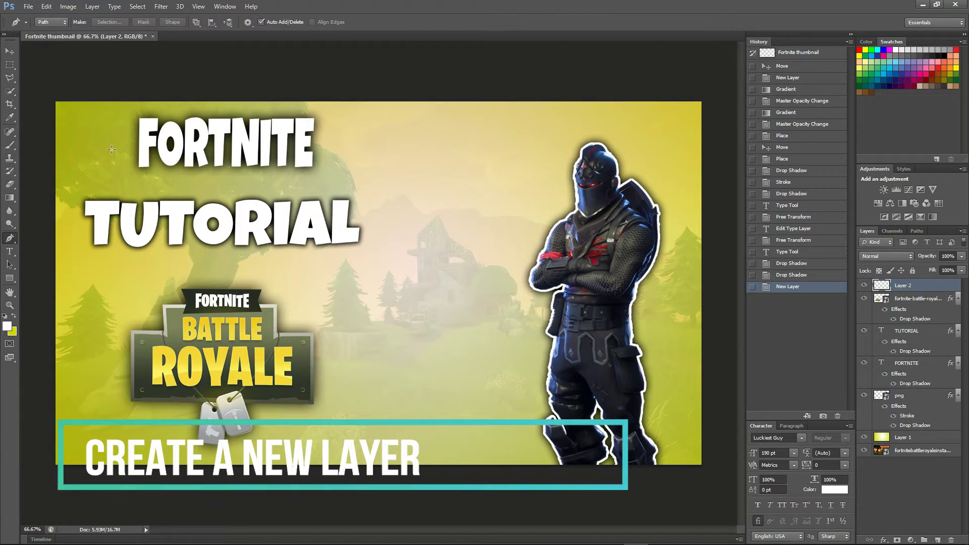
left_click(81, 115)
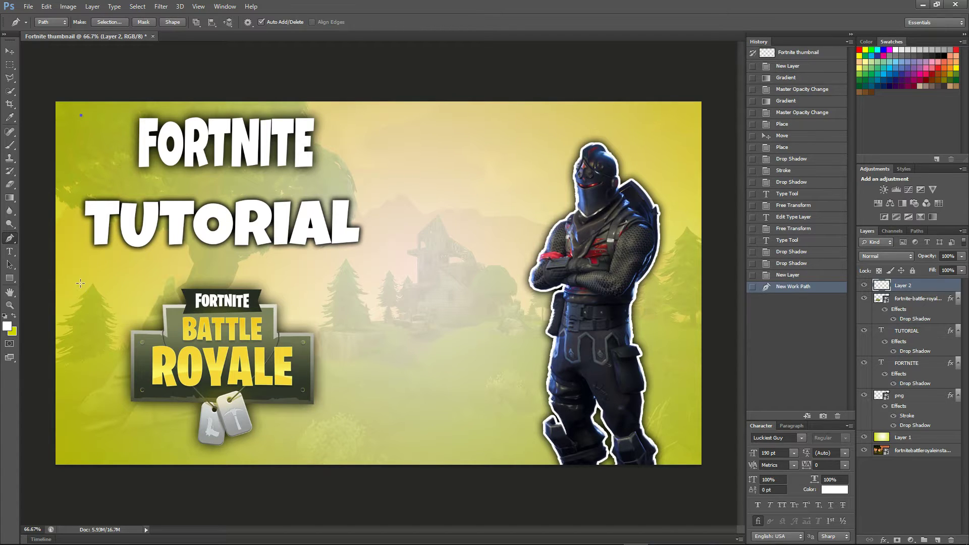
left_click(84, 283)
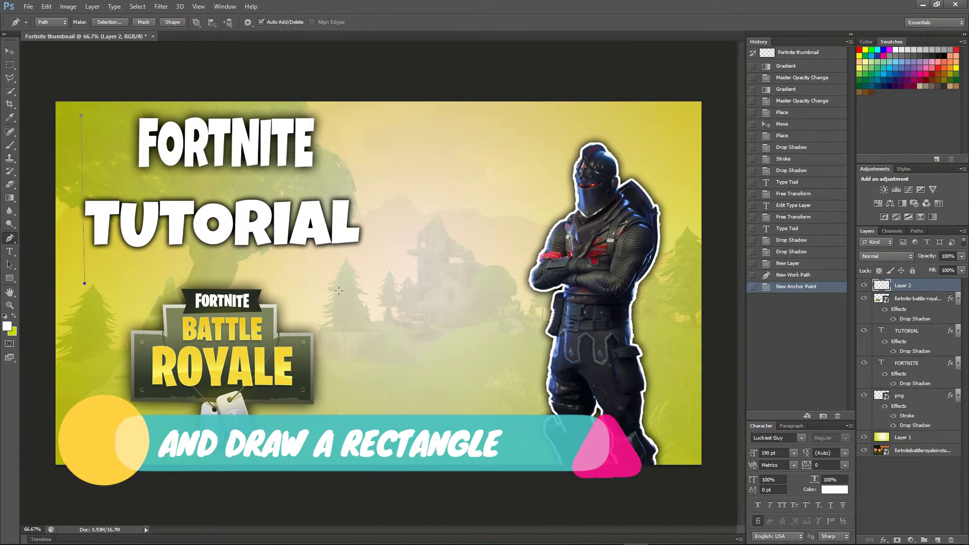
left_click(361, 287)
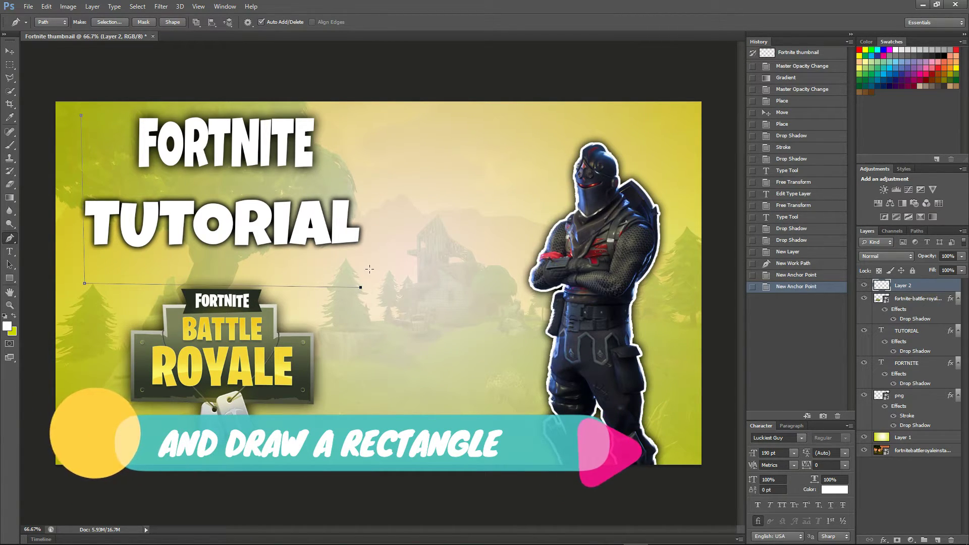
left_click(358, 112)
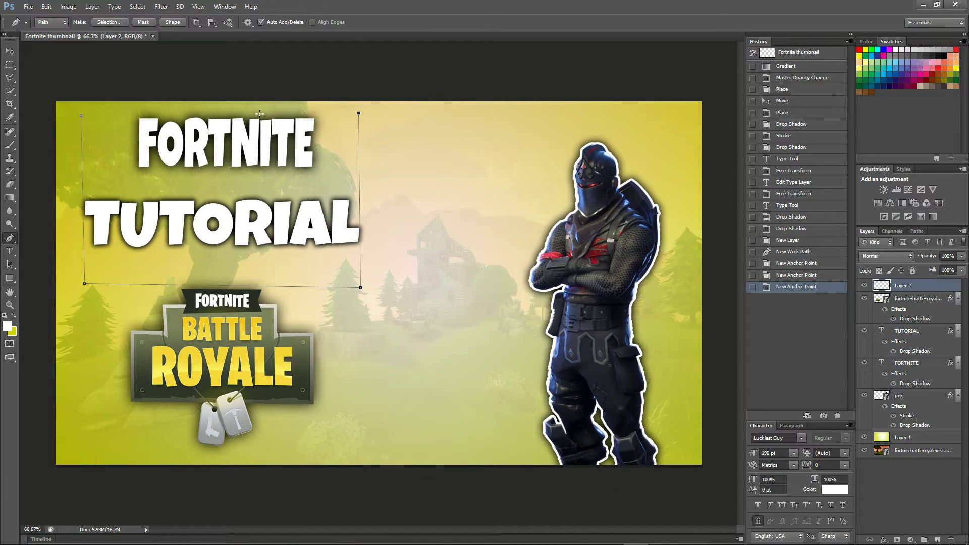
left_click(82, 116)
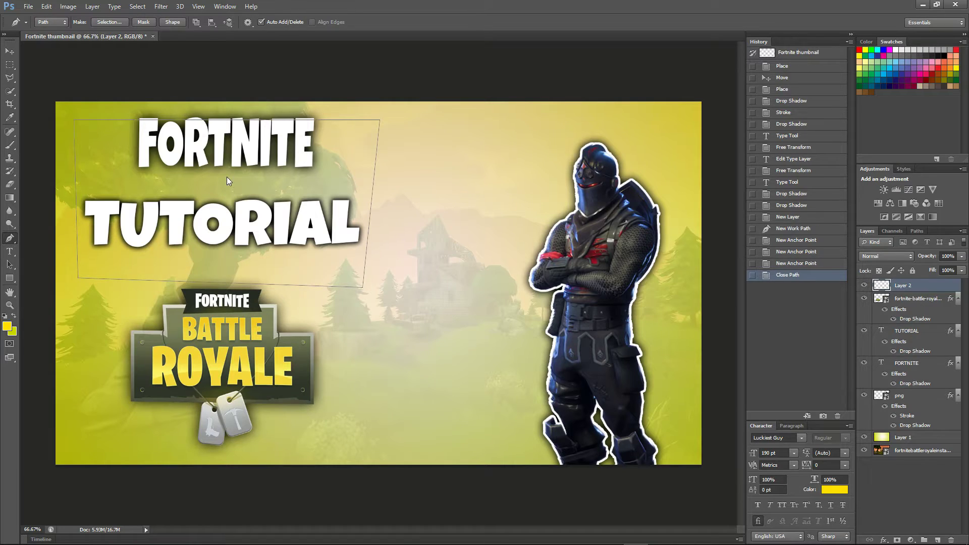
Convert the four-cornered path around the title text into a selection.
right_click(227, 177)
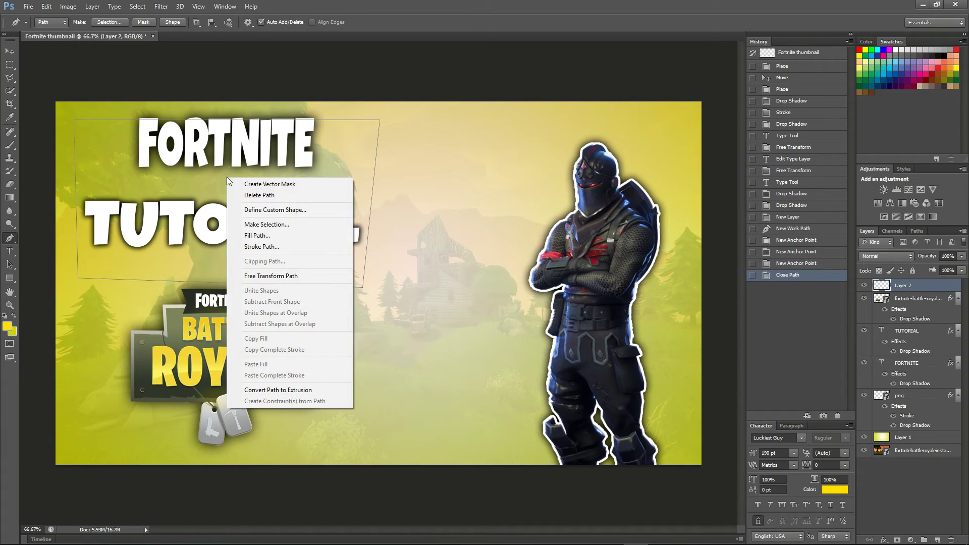
left_click(269, 225)
left_click(520, 162)
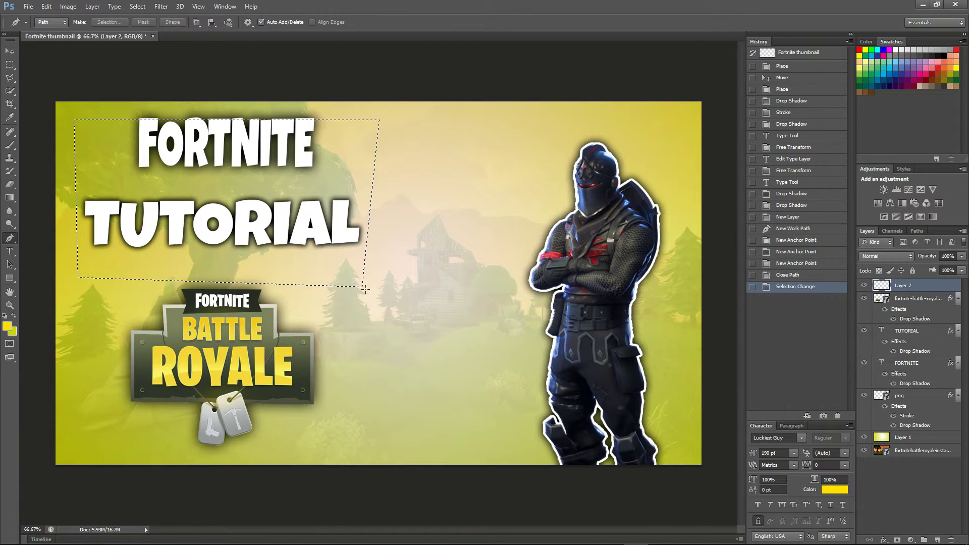
Paint the whole selection yellow on Layer 2, using a hard round brush of 246 px with 100% hardness.
left_click(10, 145)
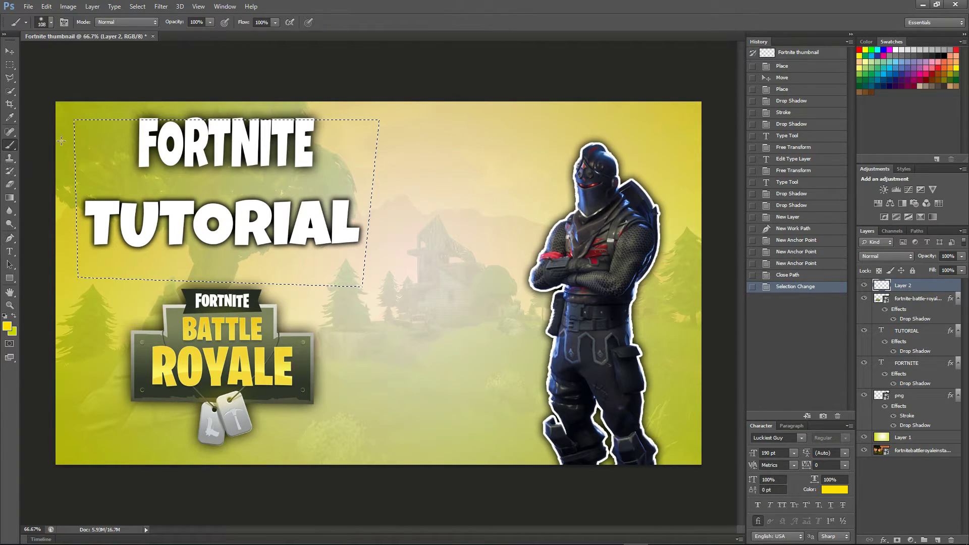
mouse_move(88, 132)
left_mouse_down()
mouse_move(69, 131)
mouse_move(191, 121)
mouse_move(323, 151)
mouse_move(163, 94)
mouse_move(101, 152)
mouse_move(132, 137)
left_mouse_up()
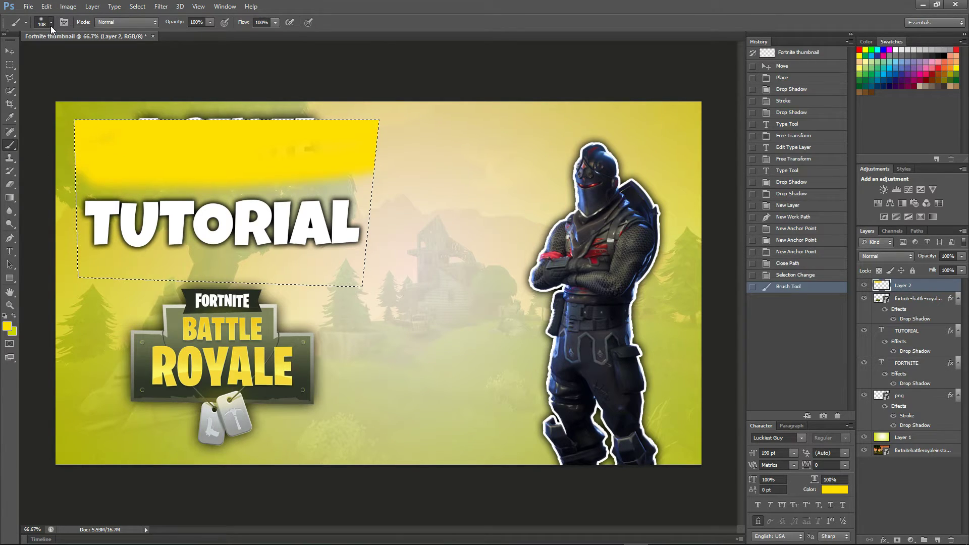
left_click(50, 26)
left_click_drag(66, 53, 90, 54)
left_click(37, 100)
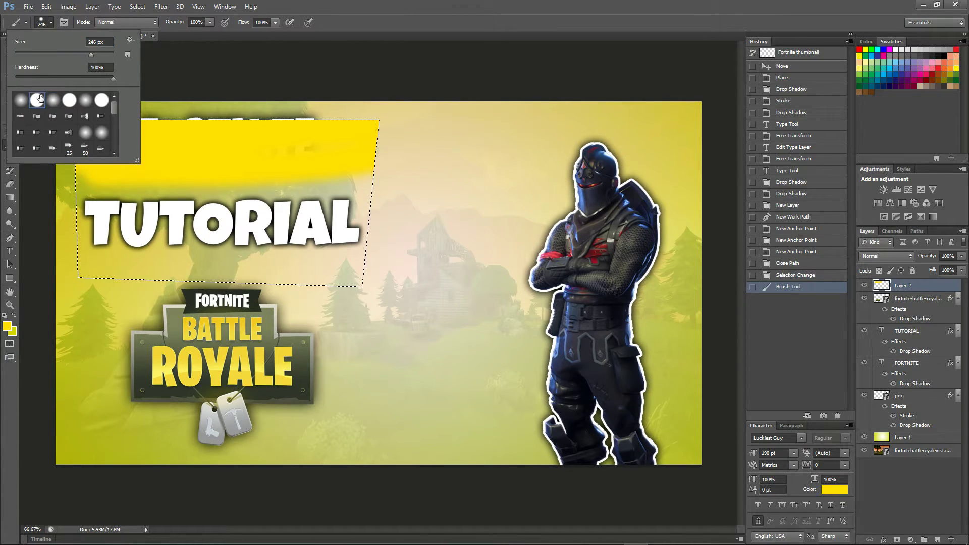
left_click(46, 24)
mouse_move(161, 199)
left_mouse_down()
mouse_move(201, 207)
mouse_move(110, 234)
mouse_move(276, 207)
left_mouse_up()
mouse_move(178, 158)
left_mouse_down()
mouse_move(106, 176)
mouse_move(153, 262)
left_mouse_up()
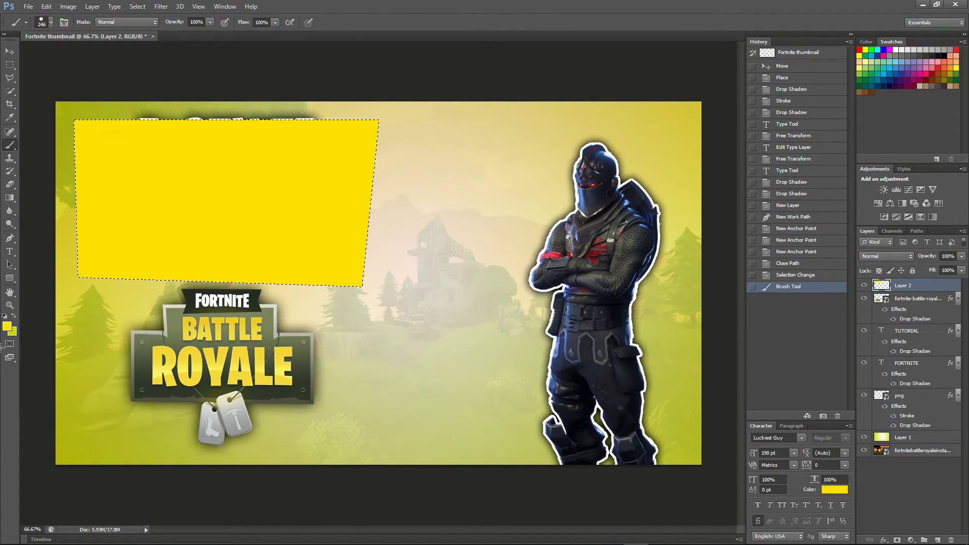
left_click_drag(53, 258, 8, 337)
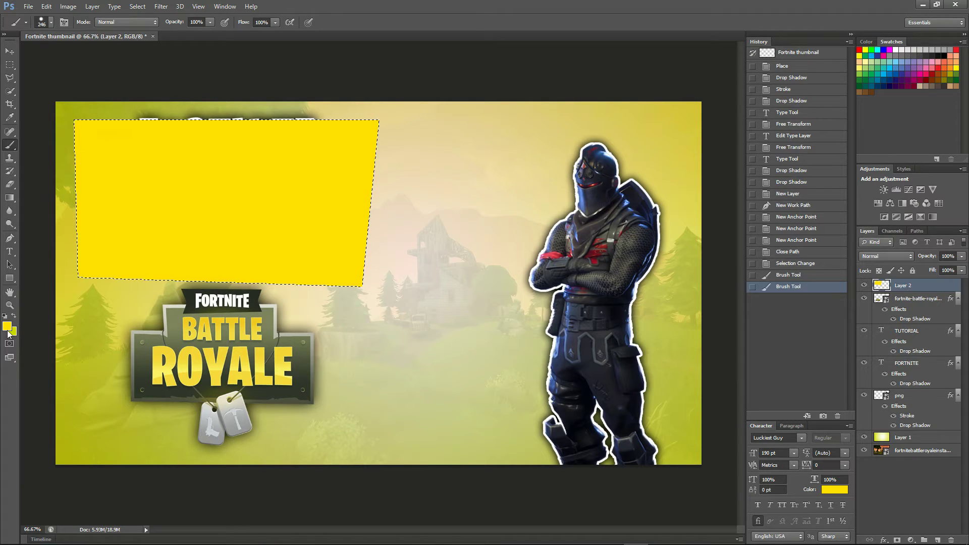
Set the foreground color to pure red (ff0000) and paint over the entire selection with the brush.
left_click(7, 327)
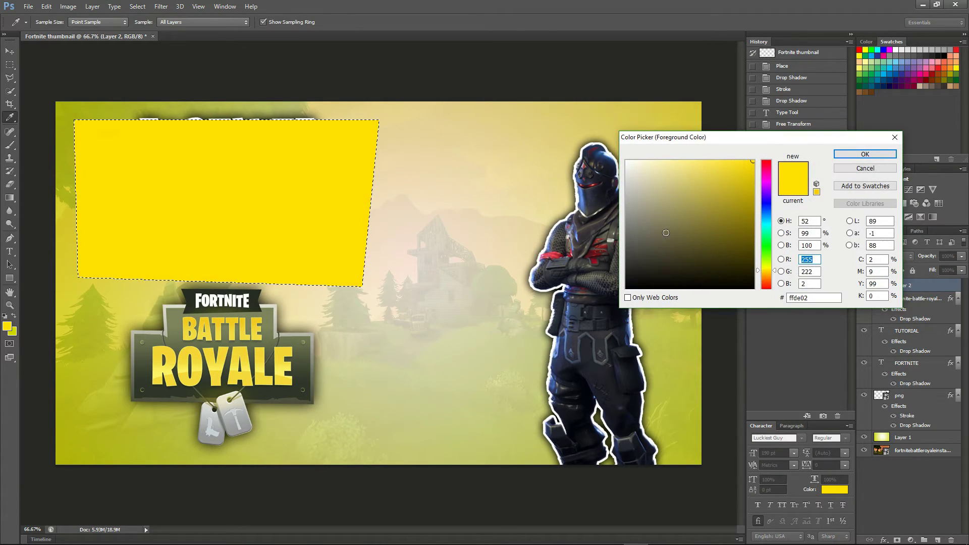
left_click_drag(665, 233, 596, 130)
left_click_drag(767, 241, 772, 155)
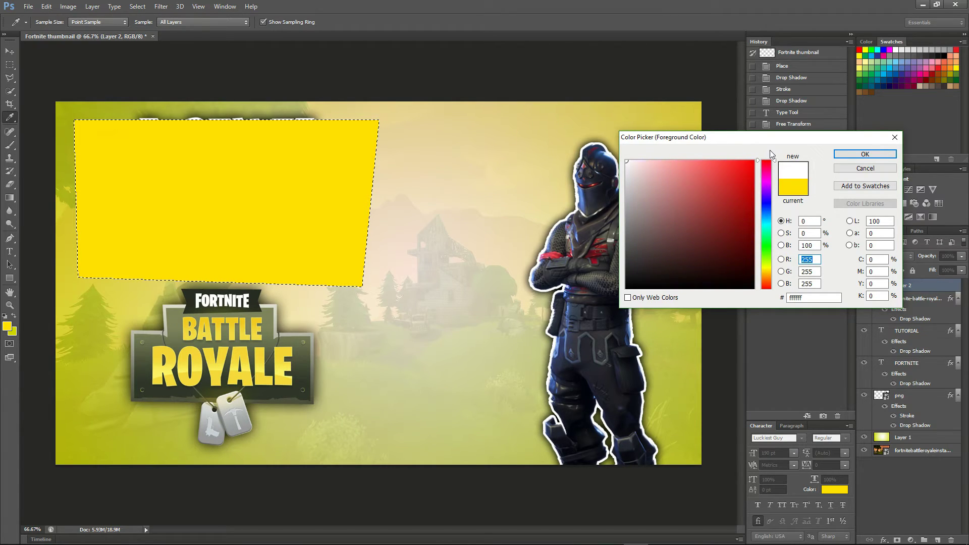
left_click(755, 161)
left_click(864, 154)
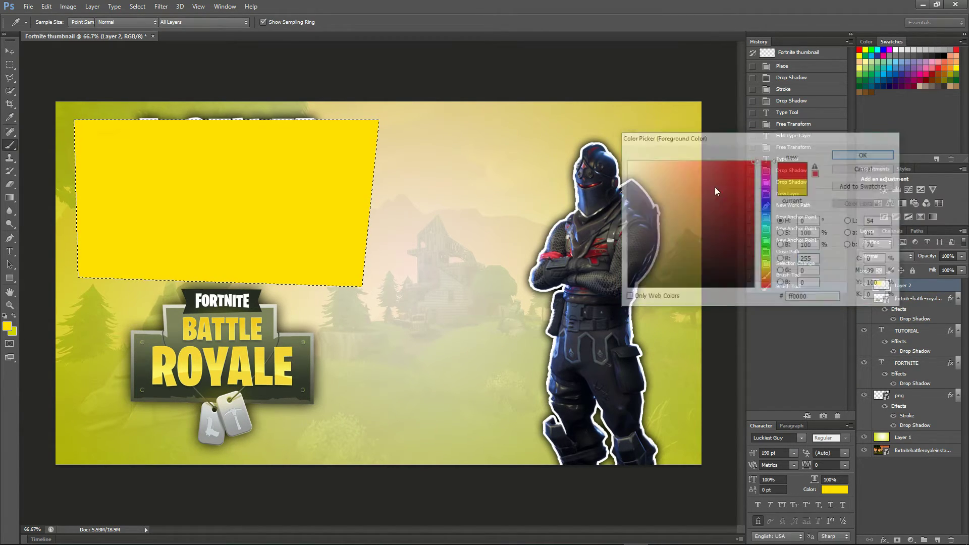
key("b")
mouse_move(224, 224)
left_mouse_down()
mouse_move(293, 161)
mouse_move(361, 132)
mouse_move(346, 230)
left_mouse_up()
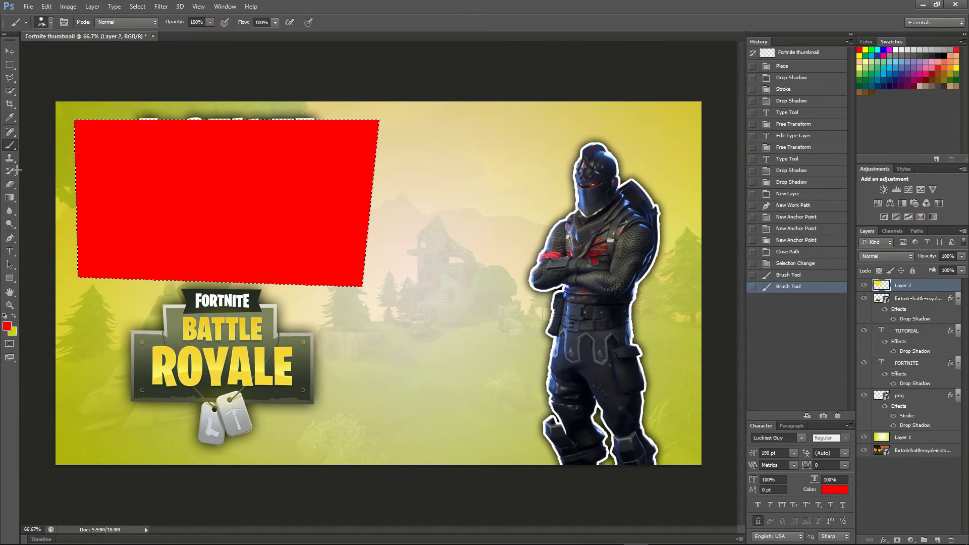
left_click_drag(15, 170, 342, 35)
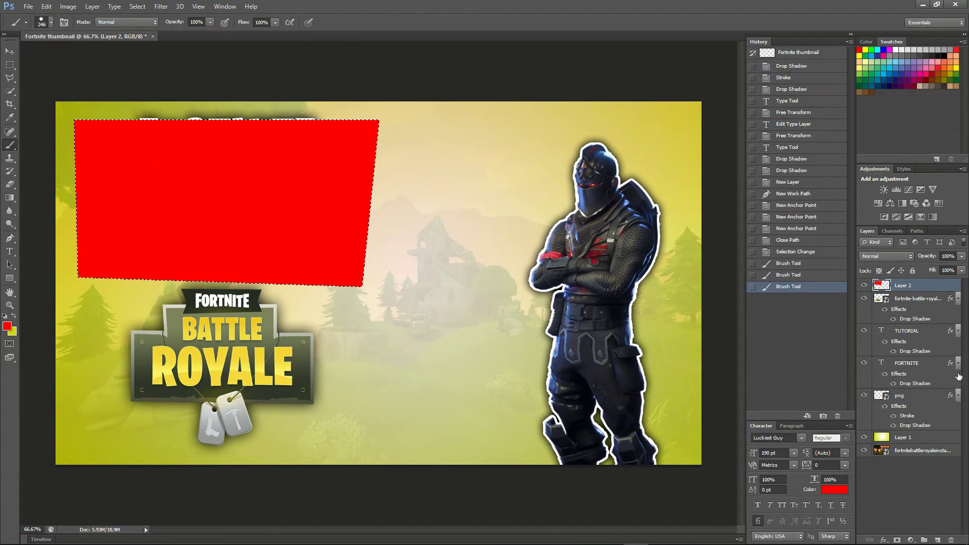
Move Layer 2 directly below the FORTNITE text layer and shift the red shape slightly up behind the title.
left_click_drag(913, 286, 910, 388)
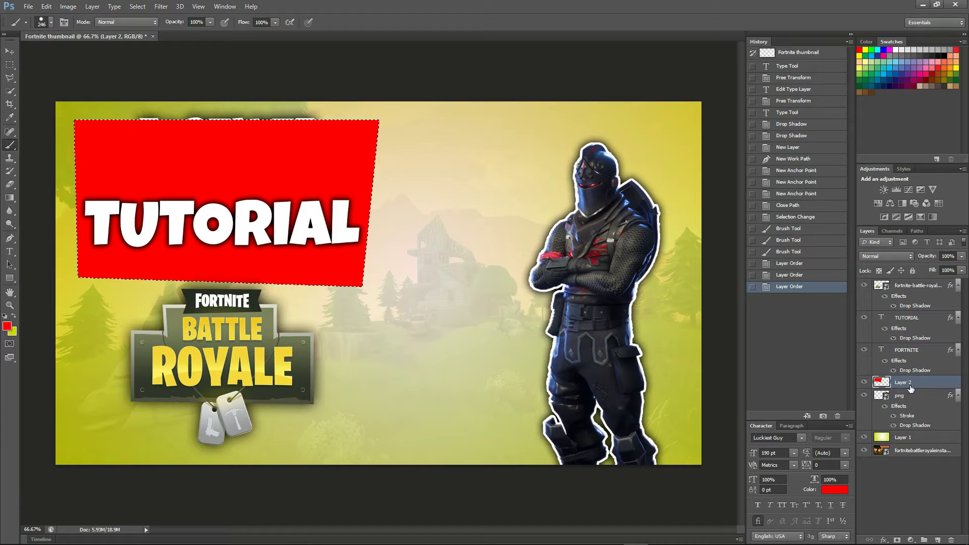
key("v")
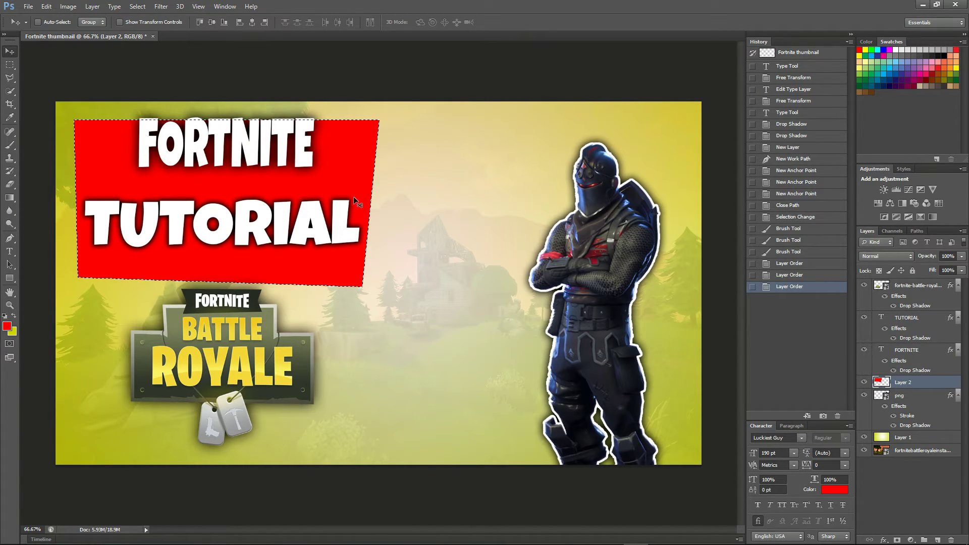
left_click_drag(353, 199, 352, 186)
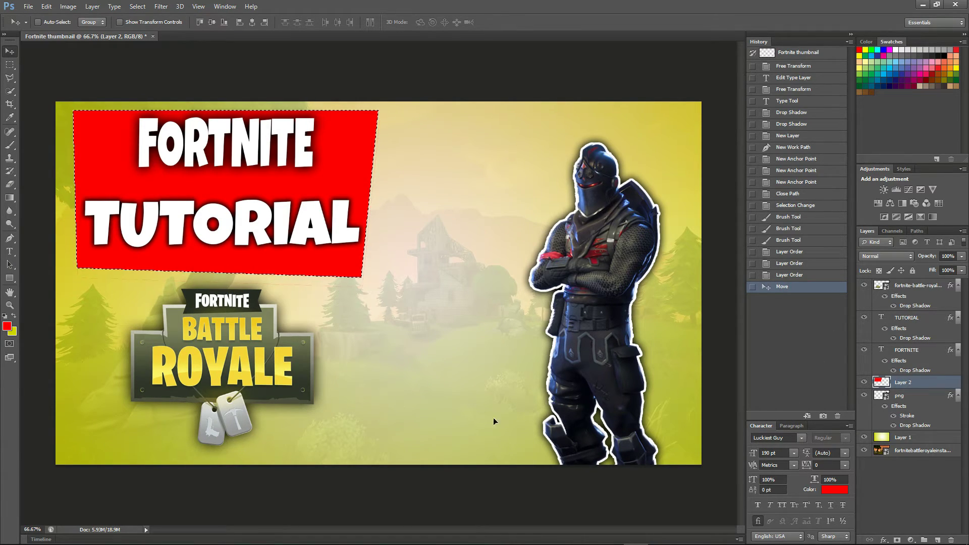
Clear the selection around the red shape and nudge the shape slightly behind the title text.
left_click(10, 64)
left_click_drag(713, 465, 626, 533)
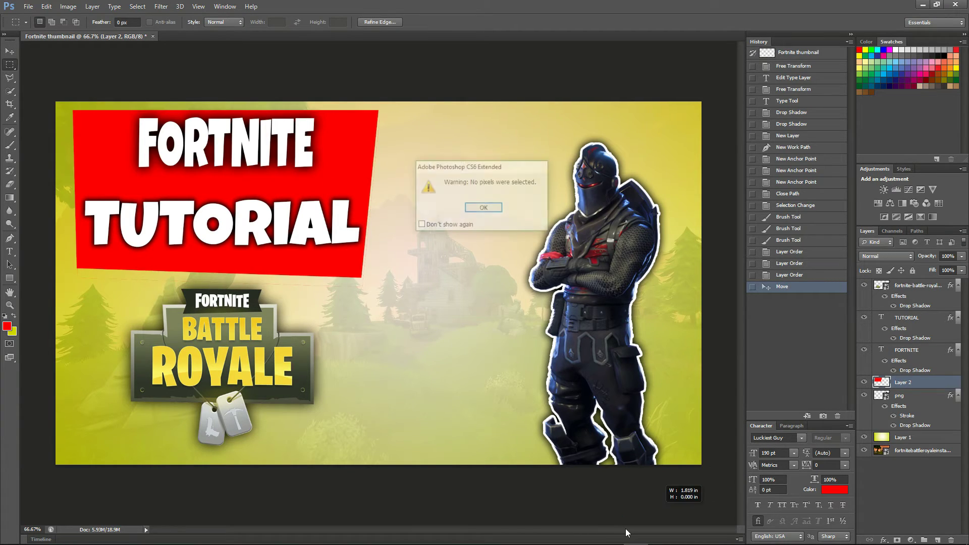
left_click(493, 210)
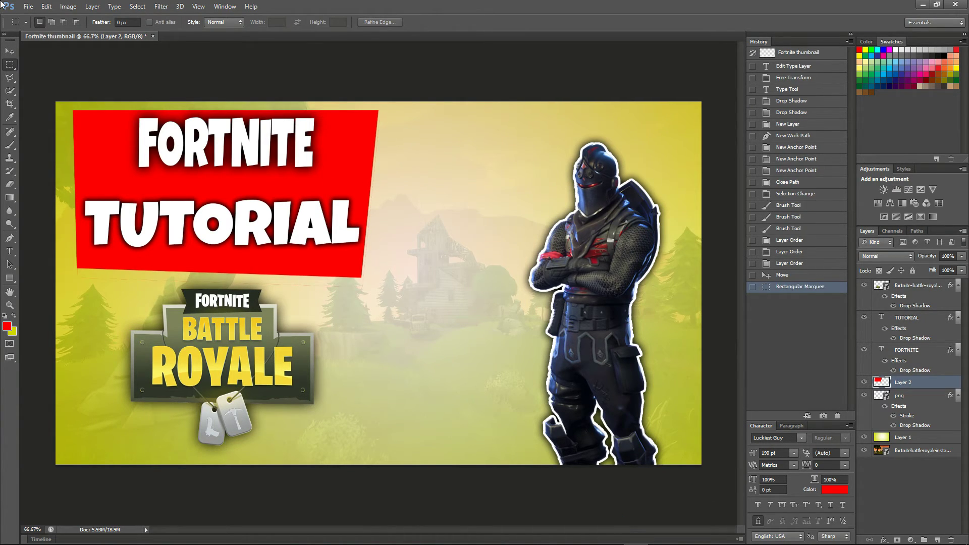
left_click(10, 51)
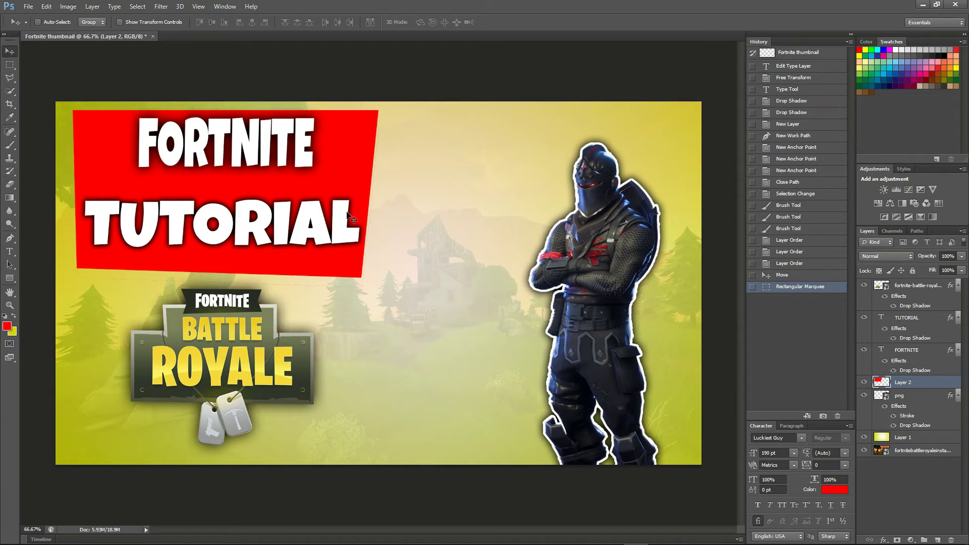
left_click_drag(349, 210, 345, 210)
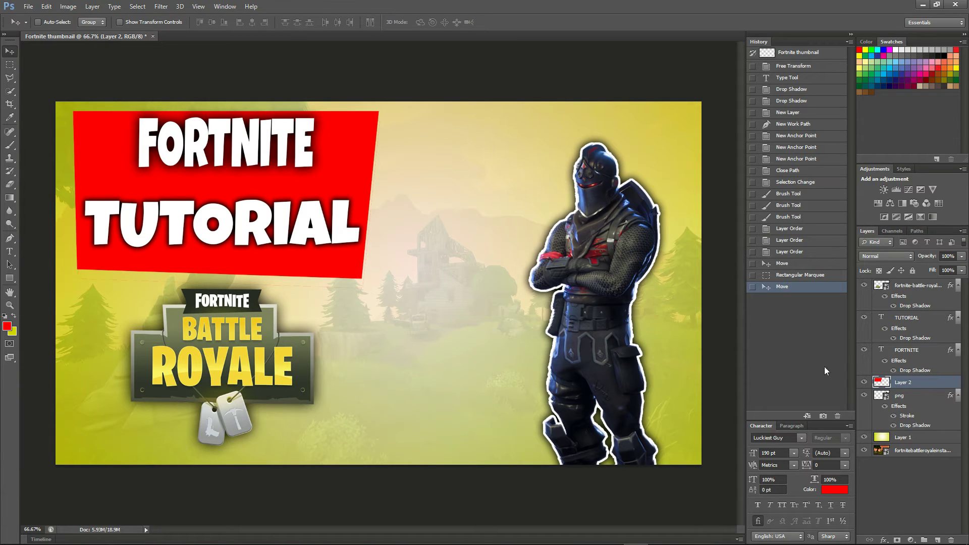
Add a black drop shadow to Layer 2 with 99% opacity, 5 px distance, 6% spread and 12 px size, and nudge the red shape.
right_click(927, 386)
left_click(840, 6)
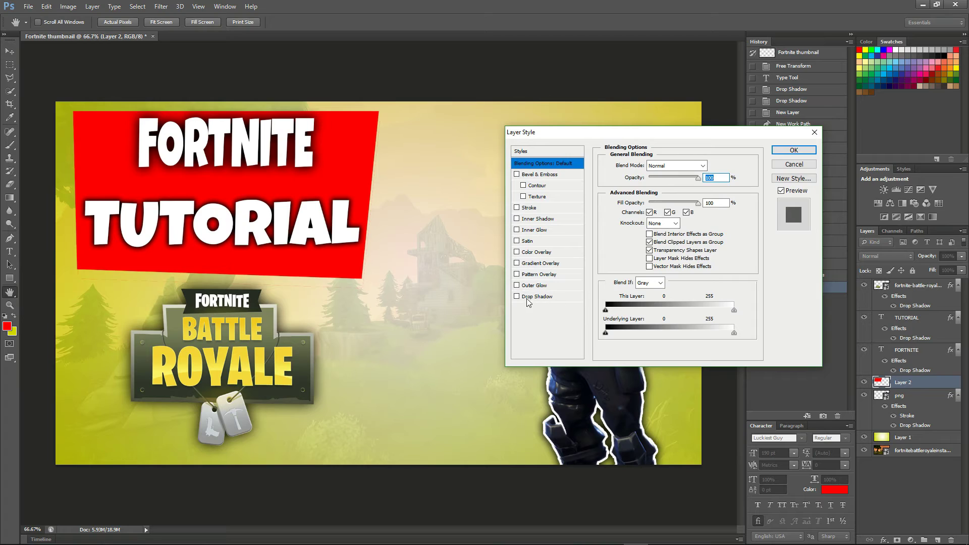
left_click(545, 295)
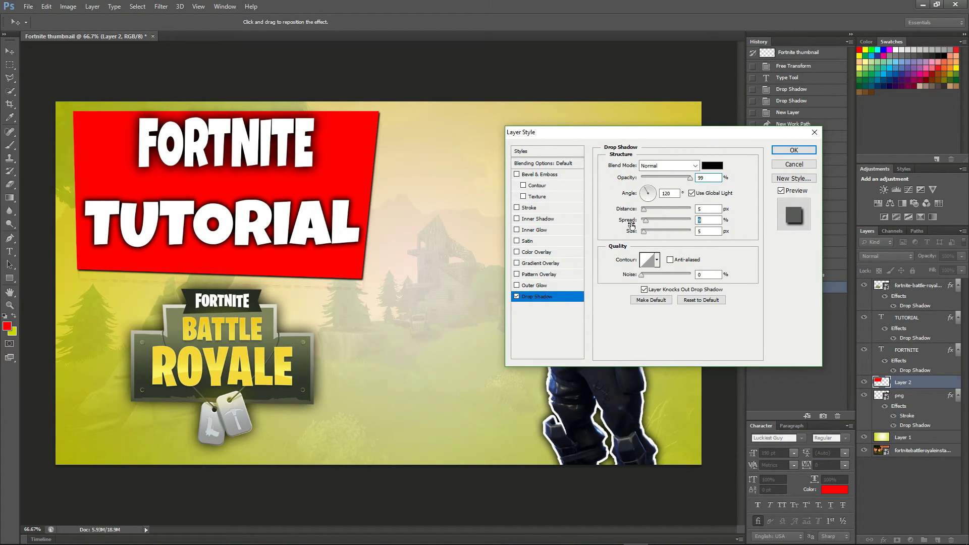
left_click_drag(634, 233, 635, 233)
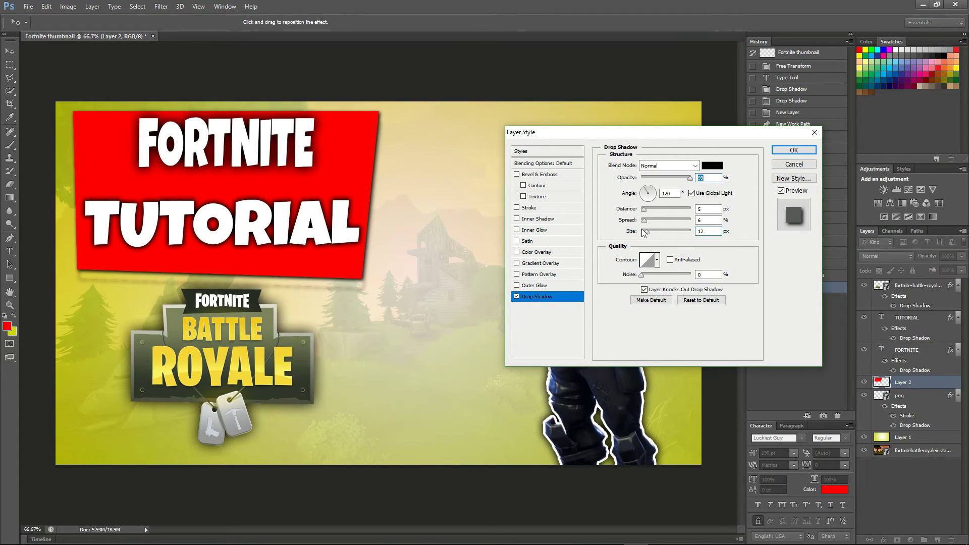
left_click(780, 154)
mouse_move(254, 259)
left_mouse_down()
mouse_move(257, 269)
mouse_move(257, 256)
left_mouse_up()
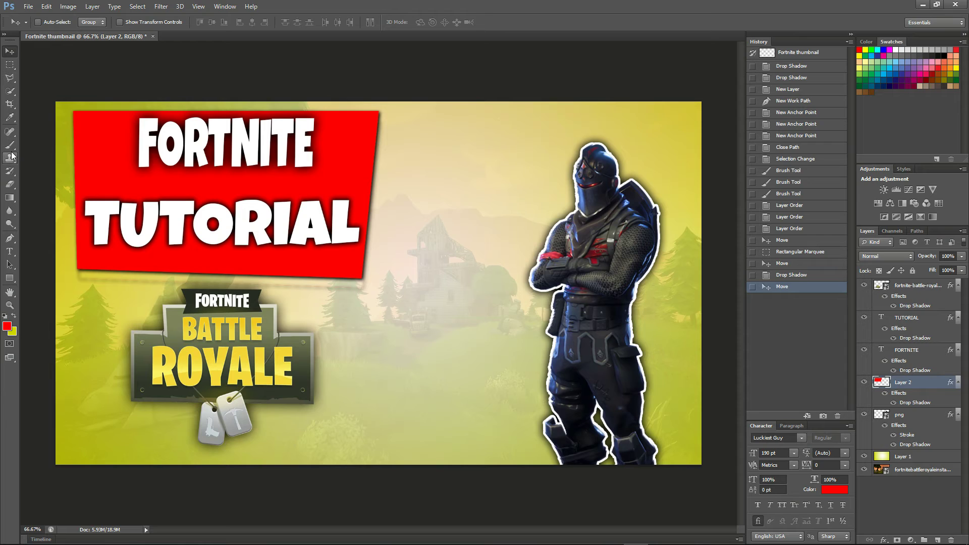
Place FLASHES.png from the Photoshop Workshop folder across the full canvas, directly above Layer 2.
left_click(9, 184)
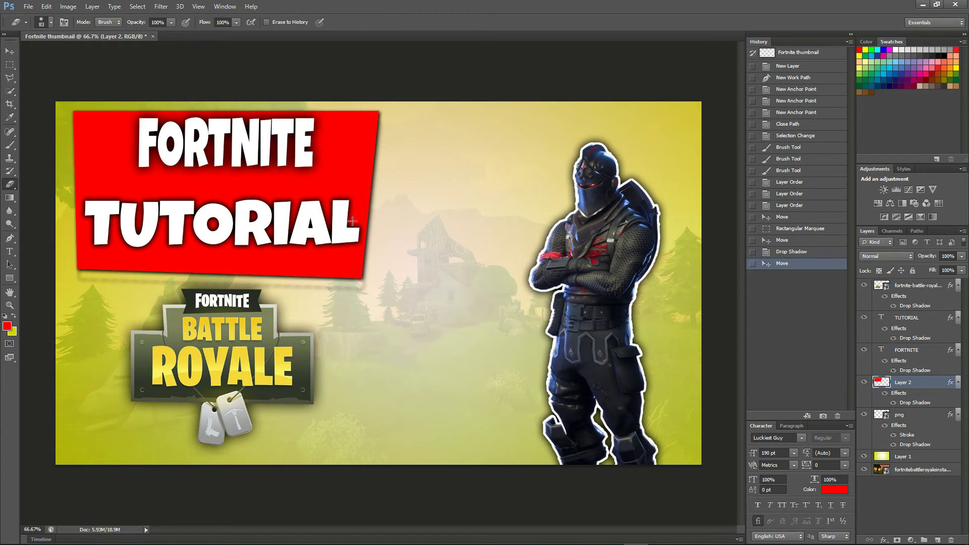
left_click(23, 7)
left_click(35, 171)
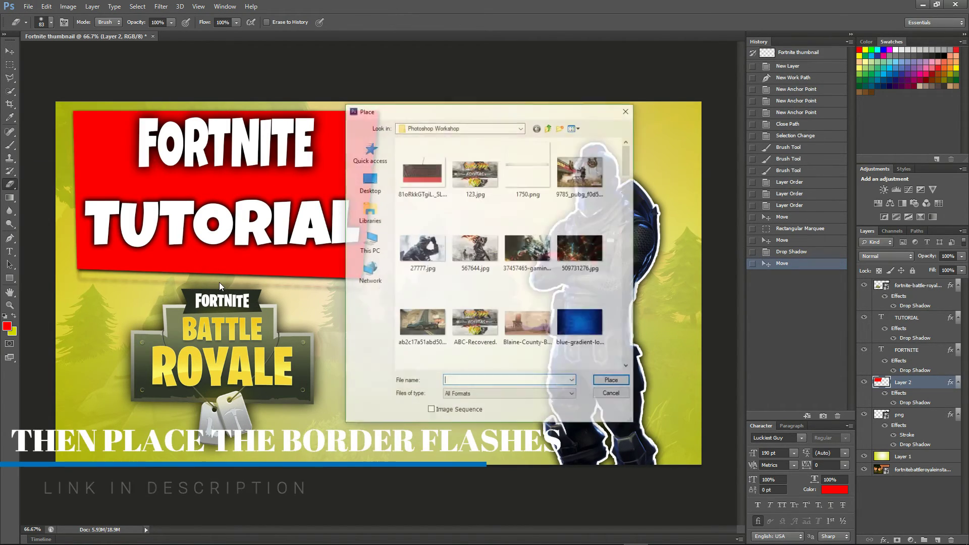
scroll(427, 284, "down", 5)
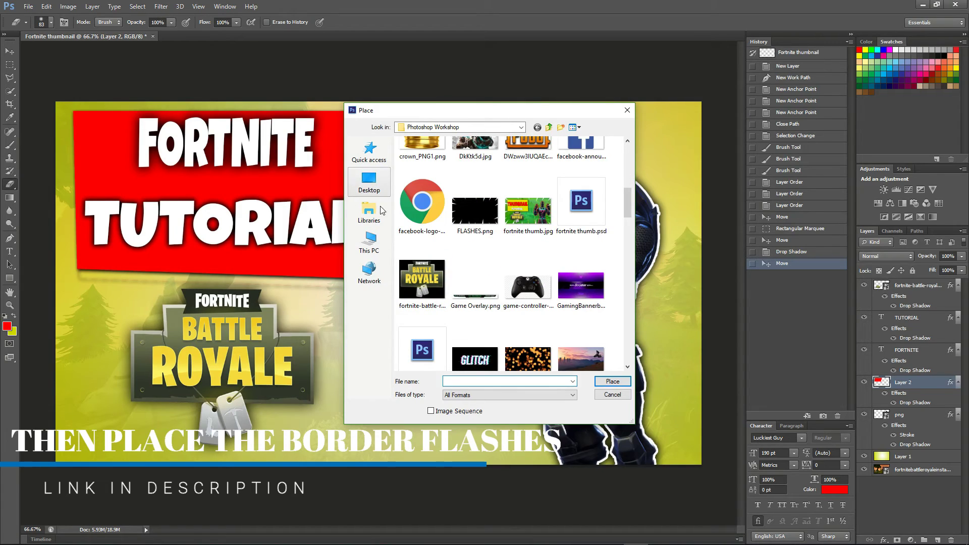
scroll(425, 248, "down", 15)
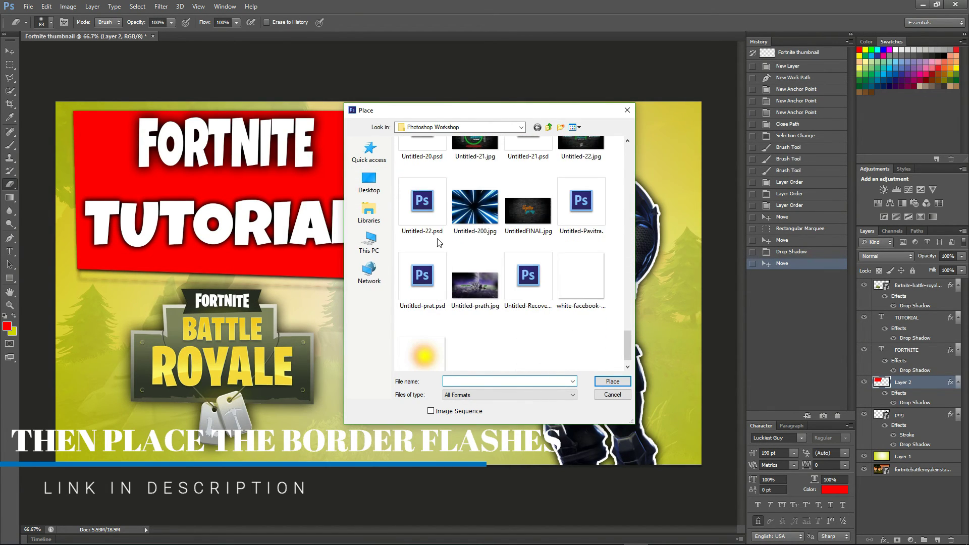
scroll(558, 275, "up", 3)
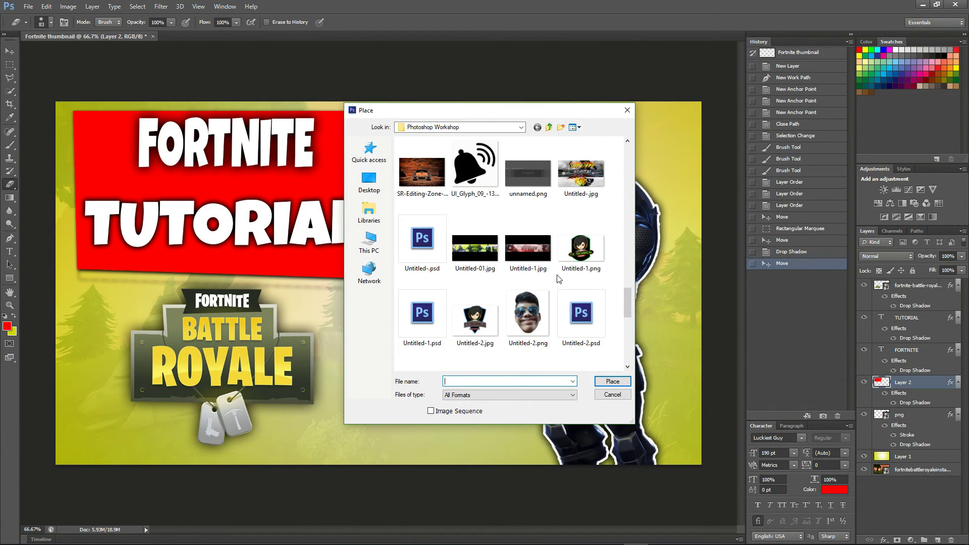
scroll(558, 279, "up", 3)
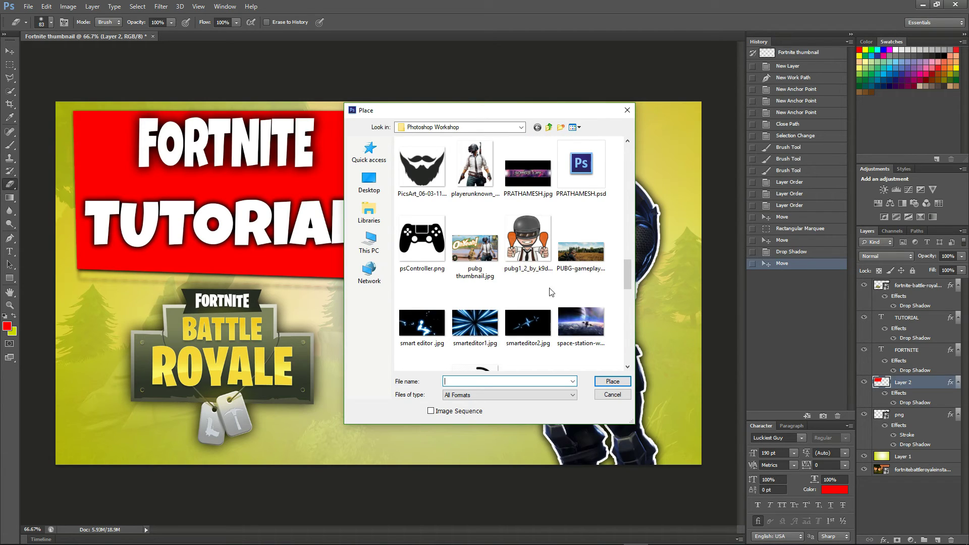
scroll(551, 293, "up", 3)
scroll(470, 287, "up", 5)
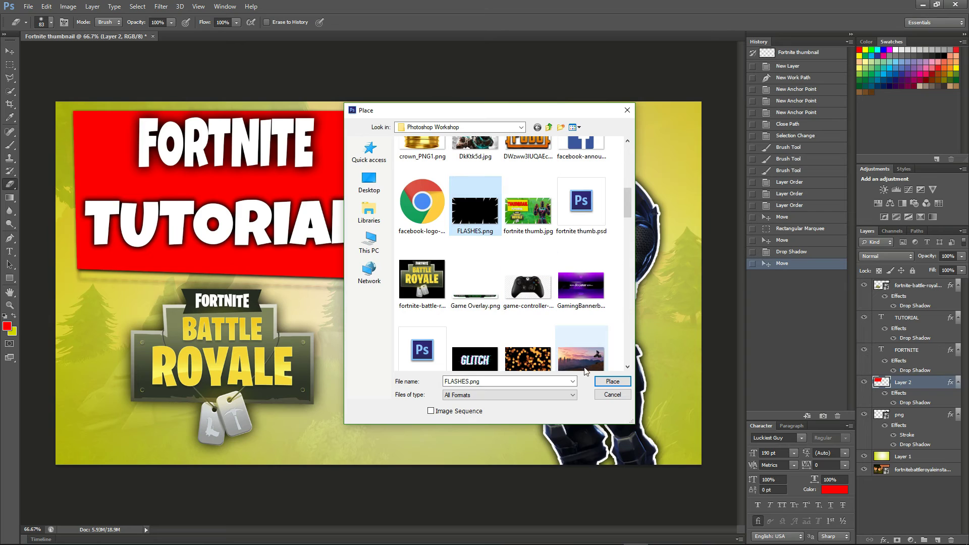
left_click(611, 381)
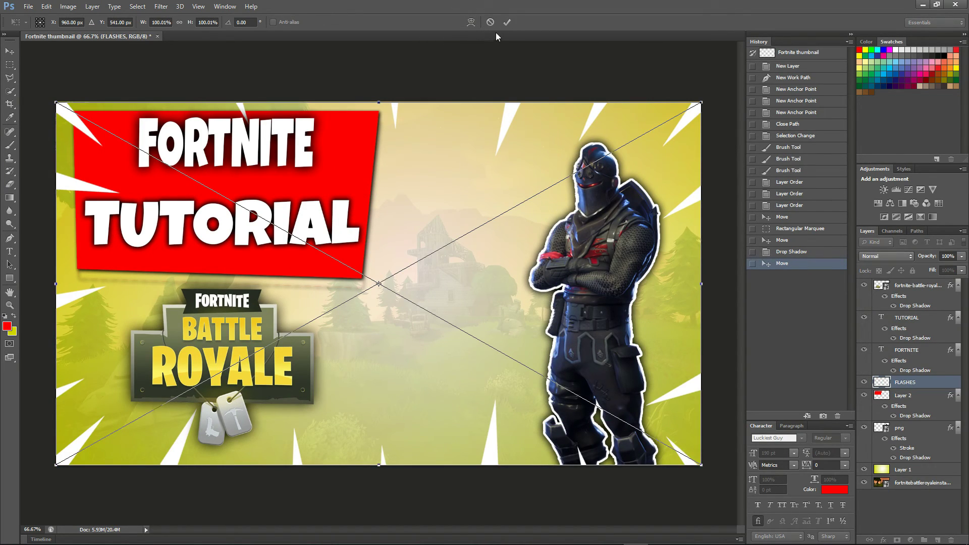
left_click(509, 22)
key("e")
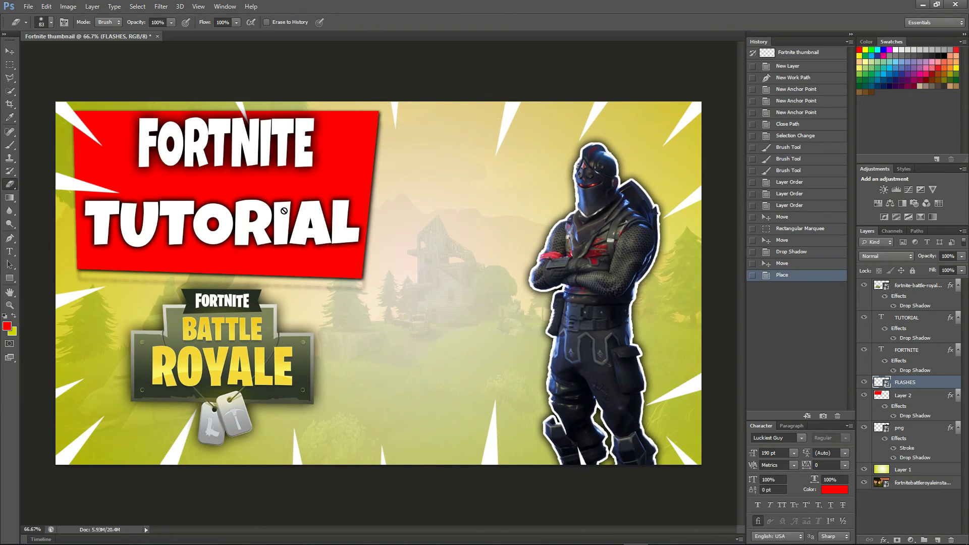